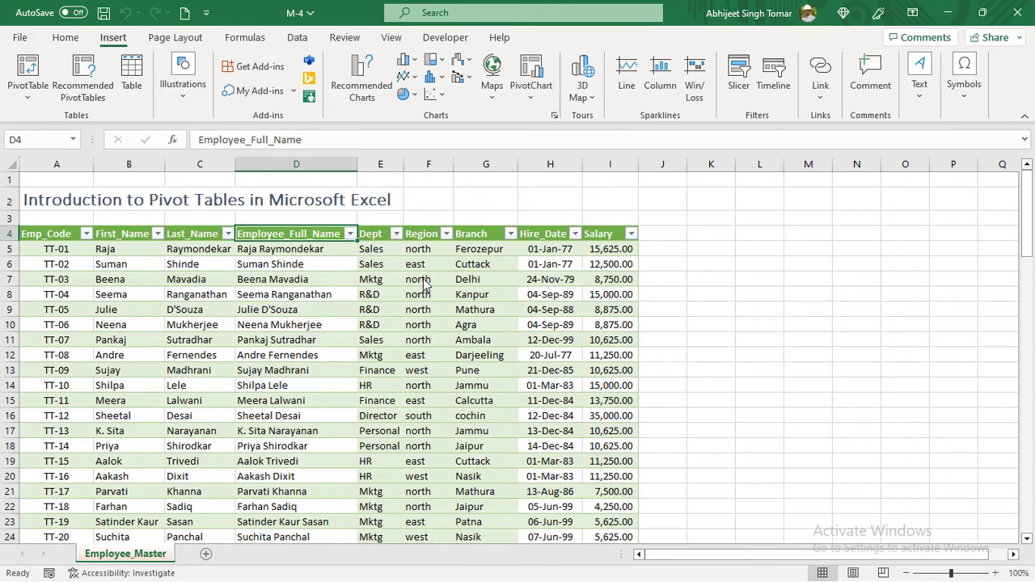
Check the extent of the employee table from its header row down to the last record, and return to the first record
key("ctrl+Down")
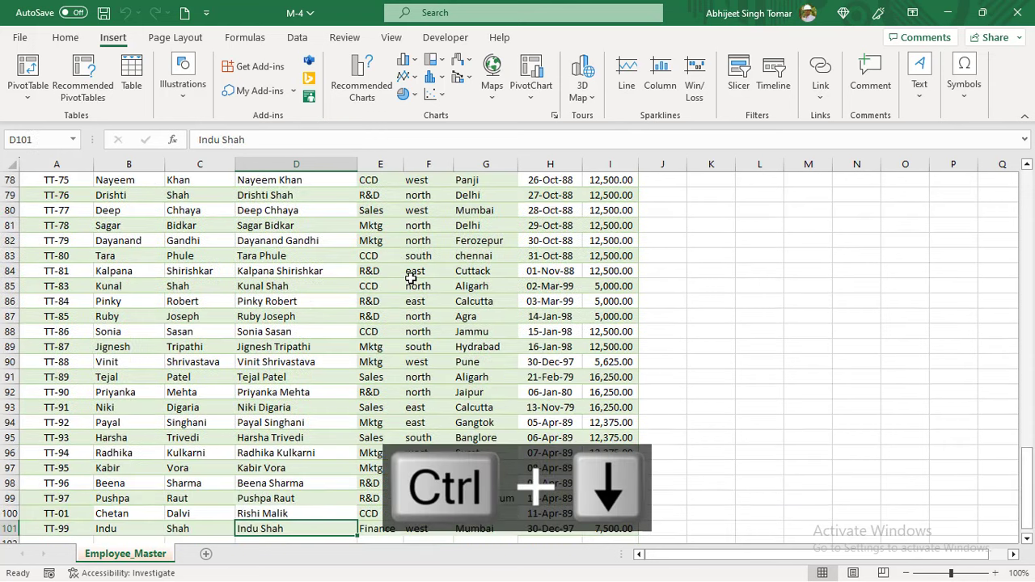
key("ctrl+Up")
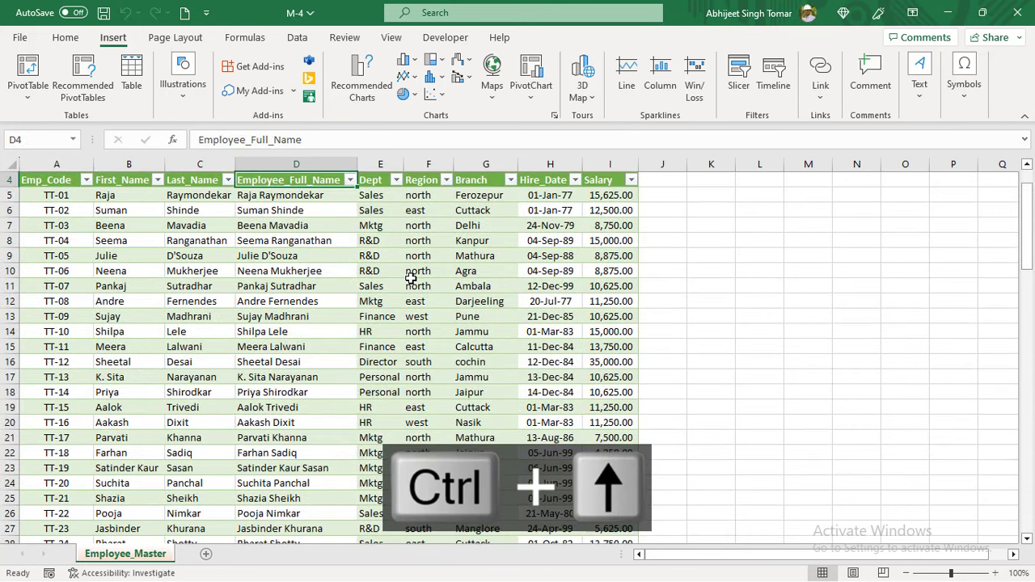
key("ctrl+Up")
key("Down")
key("Down")
key("Down")
key("Down")
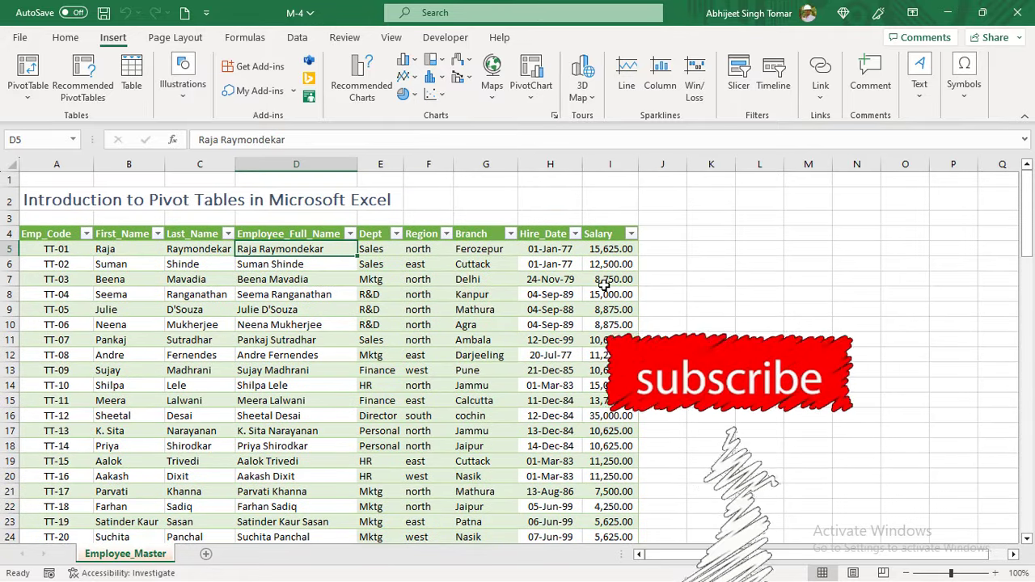
Filter the Dept column to Sales and select the visible Salary values to read their total
left_click(395, 235)
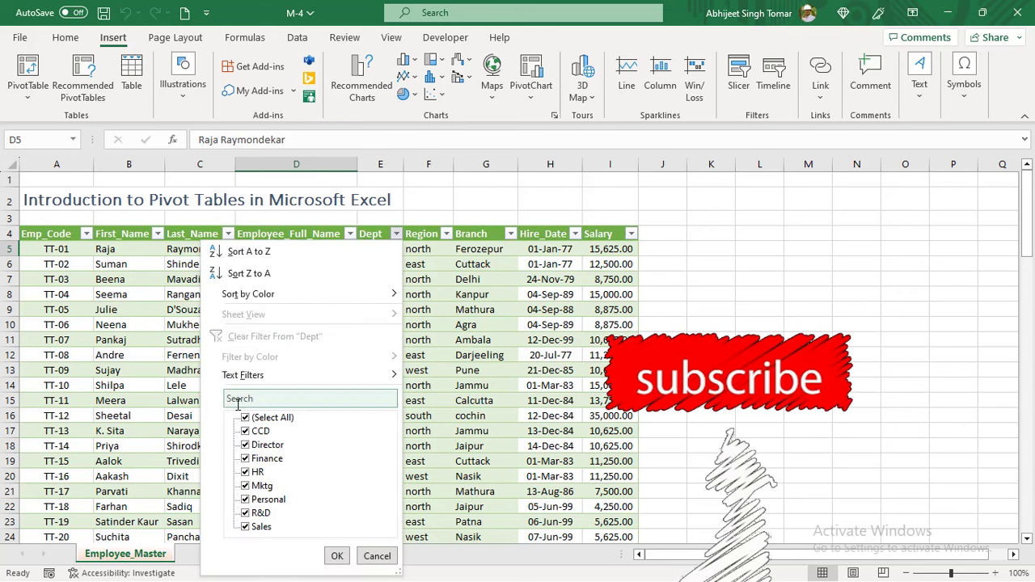
left_click(270, 399)
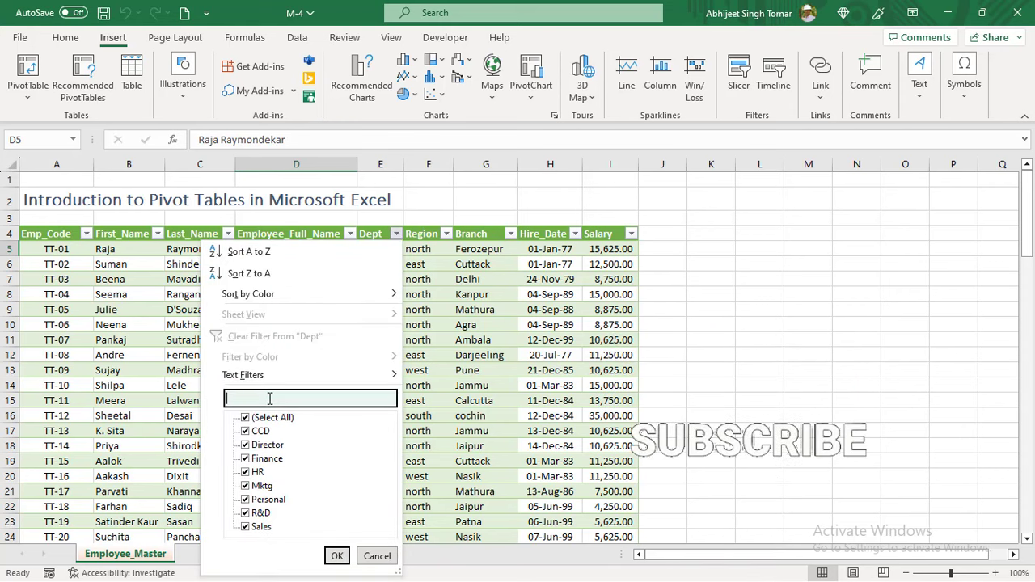
type("sa")
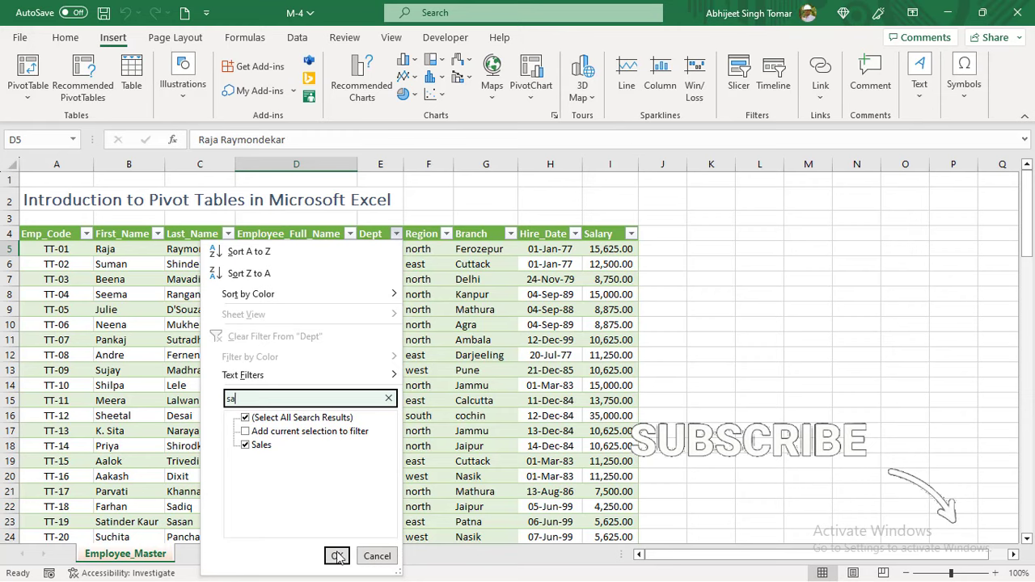
left_click(337, 556)
left_click(614, 250)
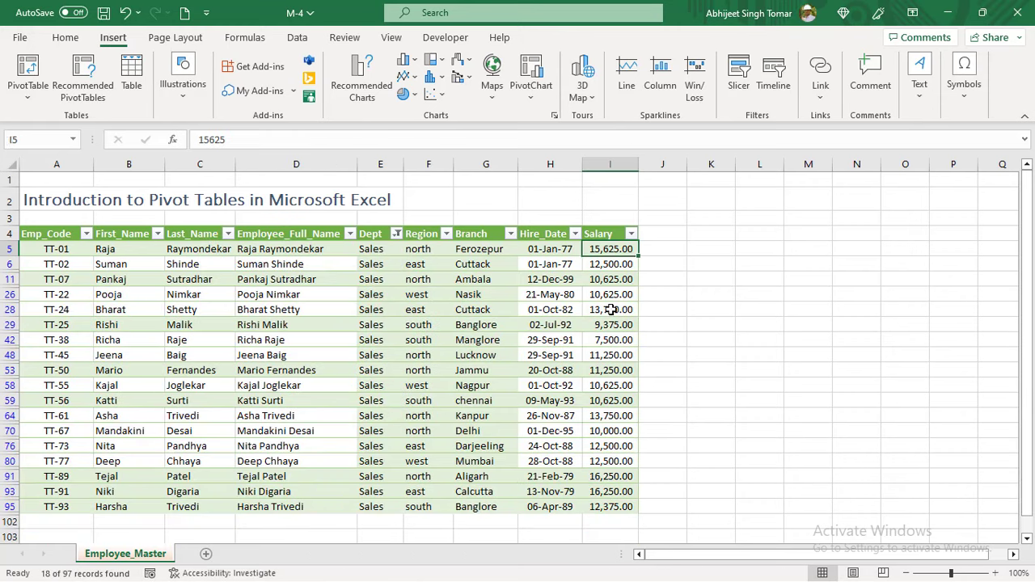
left_click_drag(610, 251, 608, 501)
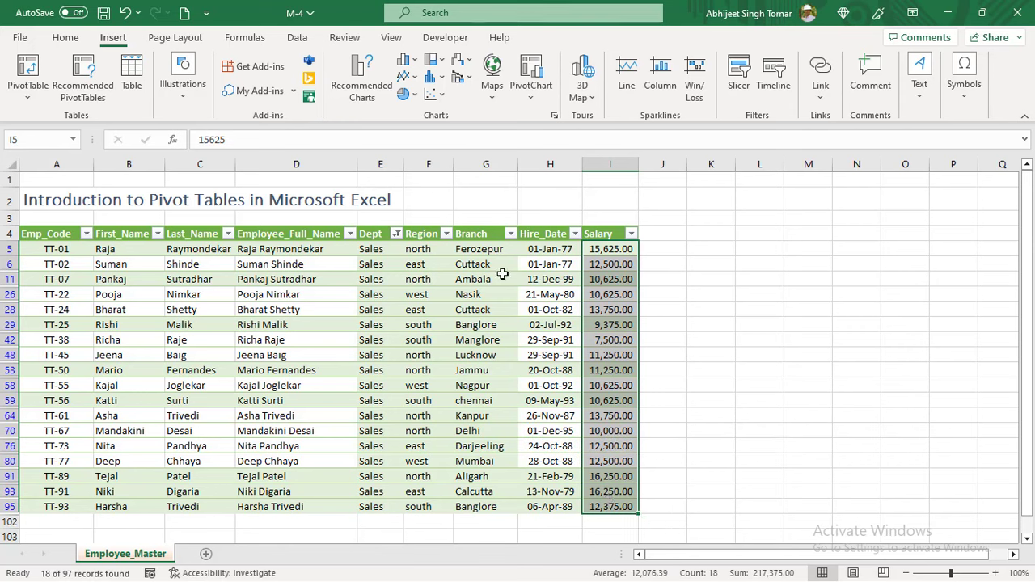
Narrow the filtered Sales records to the north region
left_click(446, 233)
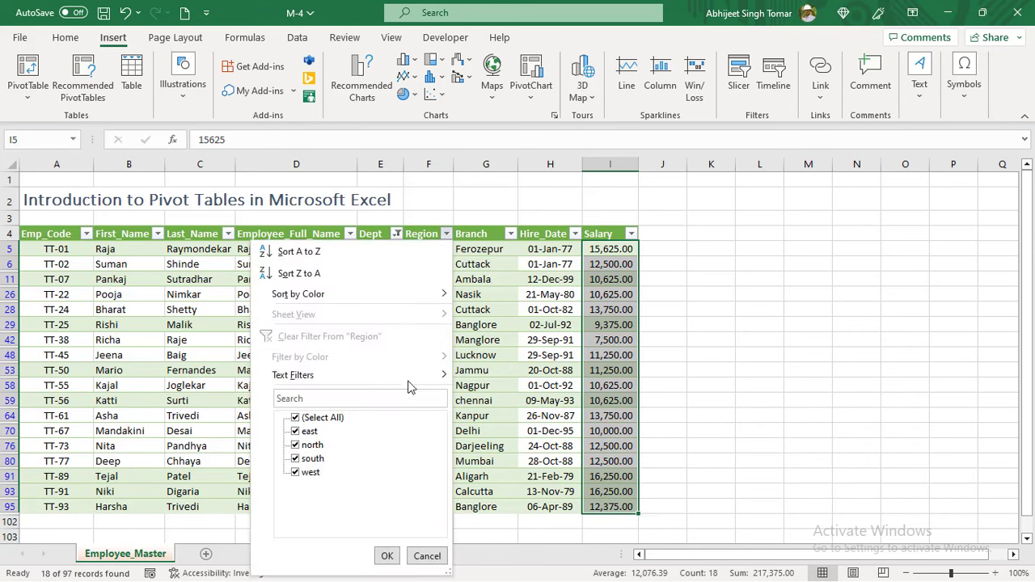
left_click(309, 418)
left_click(312, 445)
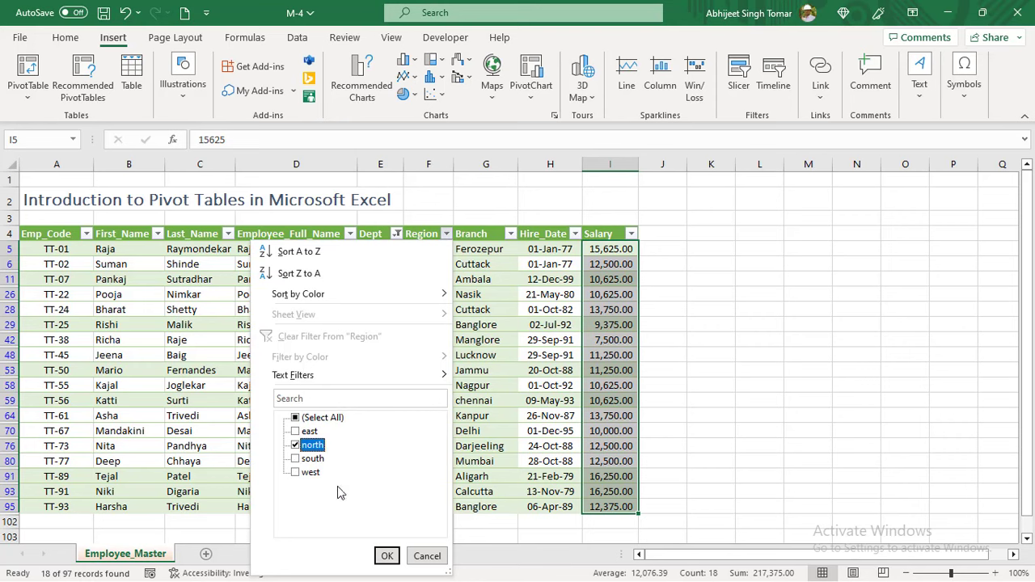
left_click(387, 555)
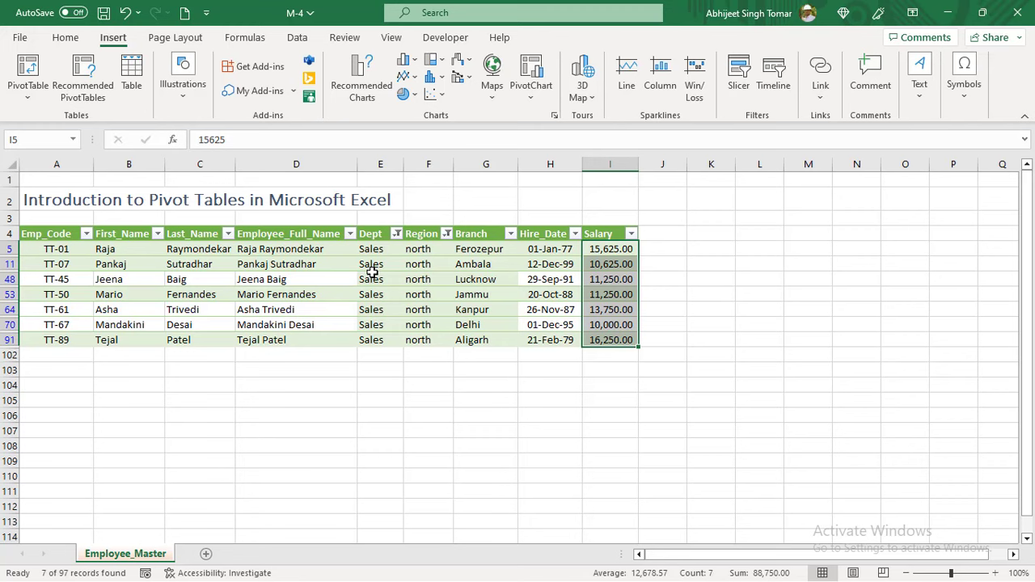
Remove all filters and the filter controls from the employee table, and select a single cell inside the data
left_click(422, 237)
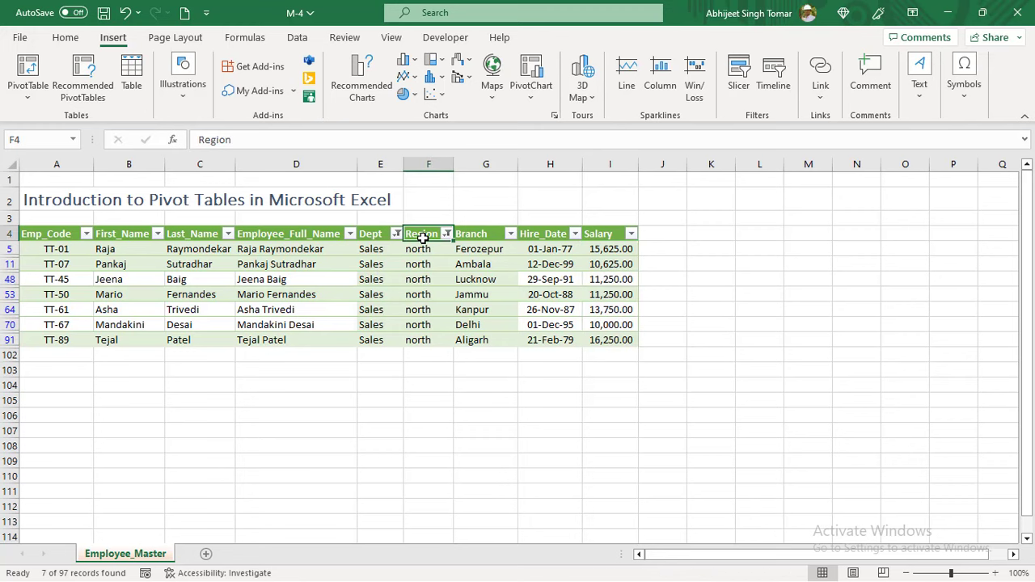
key("ctrl+shift+l")
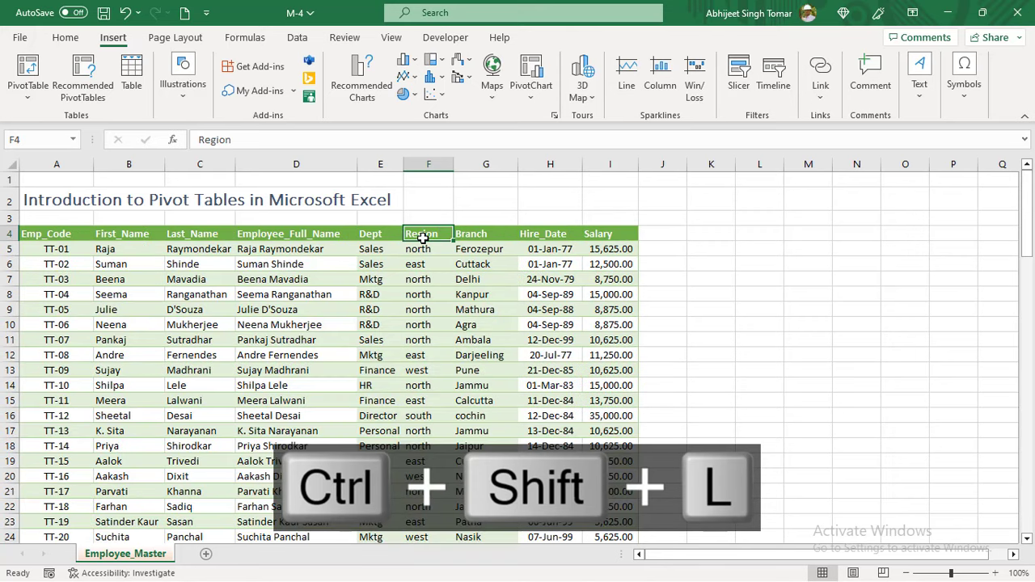
left_click(296, 360)
left_click(466, 337)
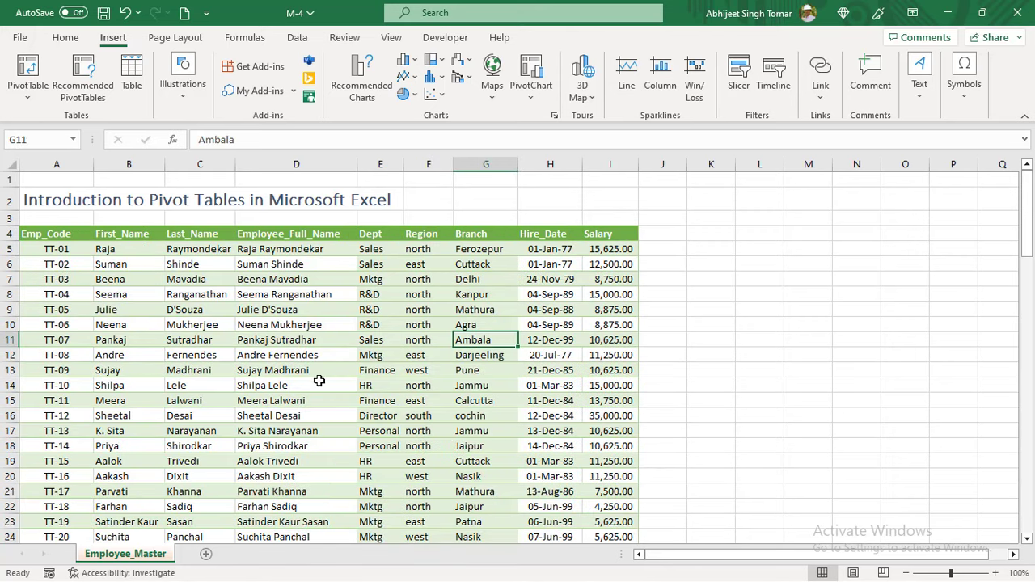
left_click(319, 382)
left_click(262, 323)
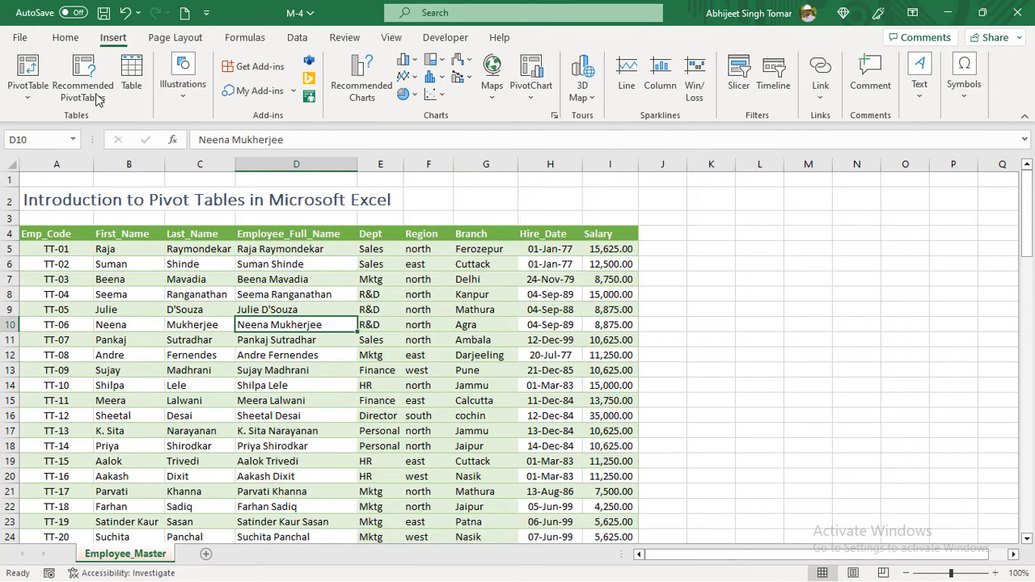
Preview the recommended PivotTables, including Count of Emp_Code by Region, Count of Emp_Code by Dept and Sum of Salary by Branch, without inserting any
left_click(81, 38)
left_click(117, 39)
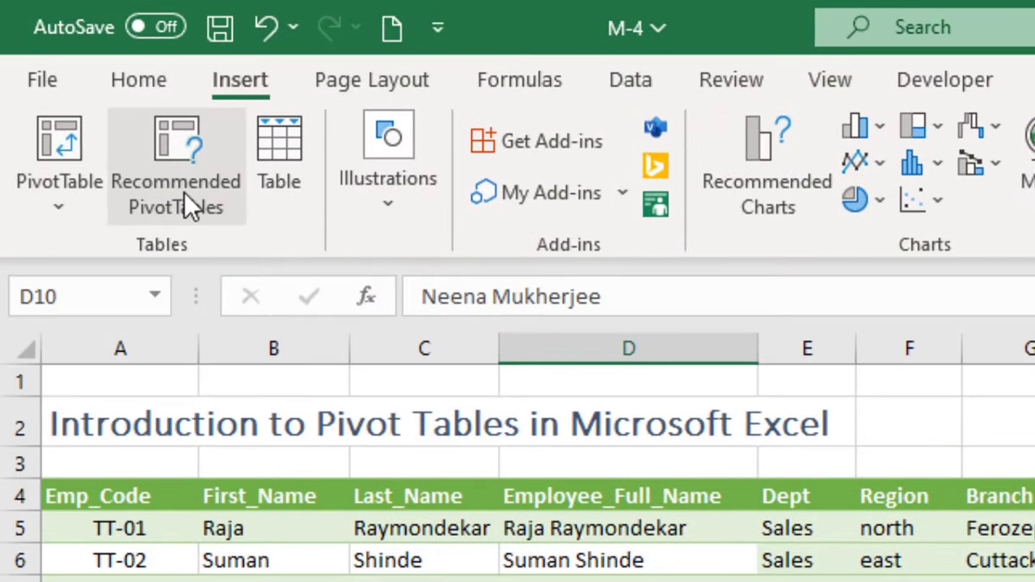
left_click(183, 192)
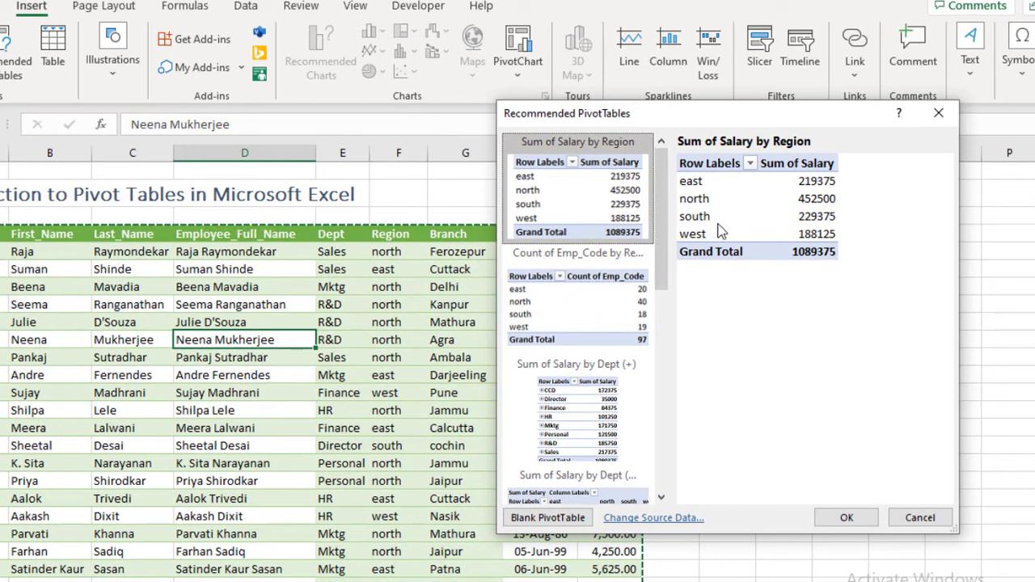
left_click(569, 296)
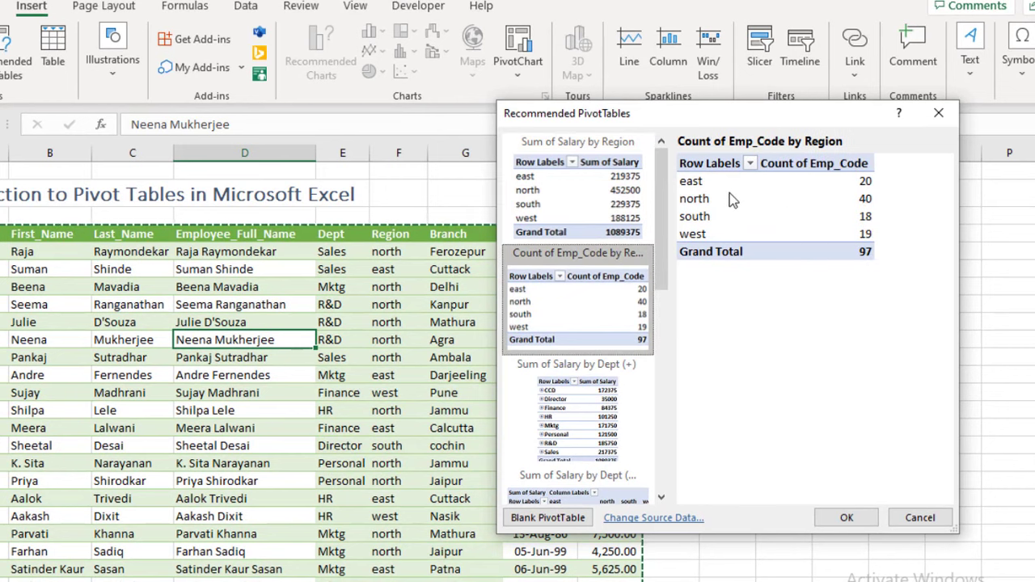
scroll(572, 328, "down", 1)
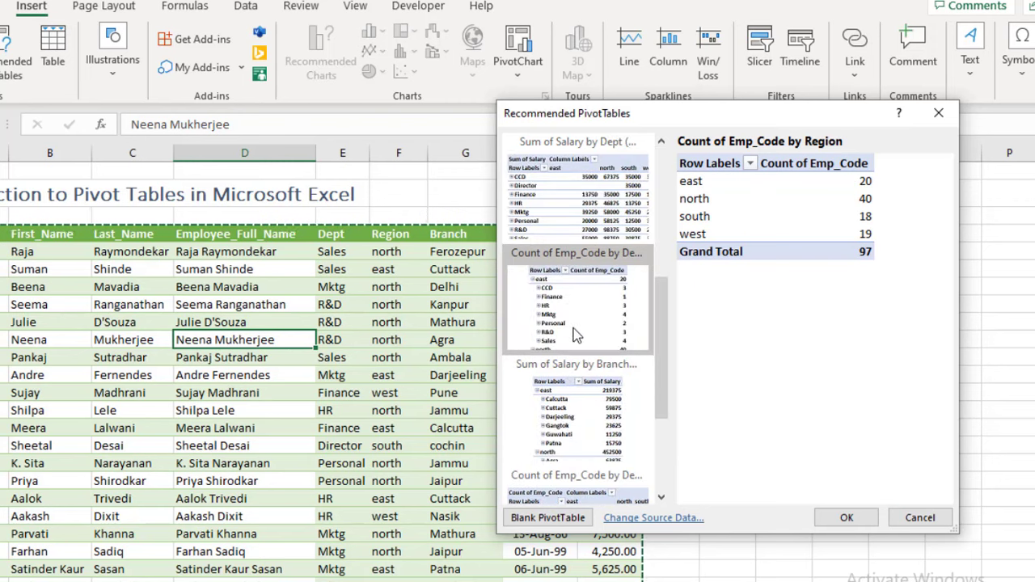
left_click(584, 214)
left_click(585, 288)
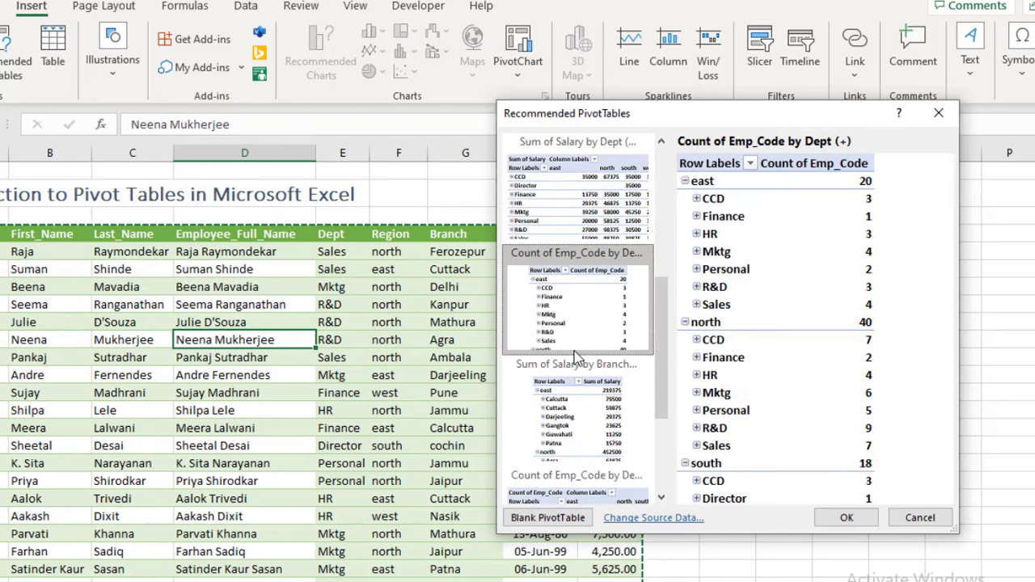
left_click(575, 406)
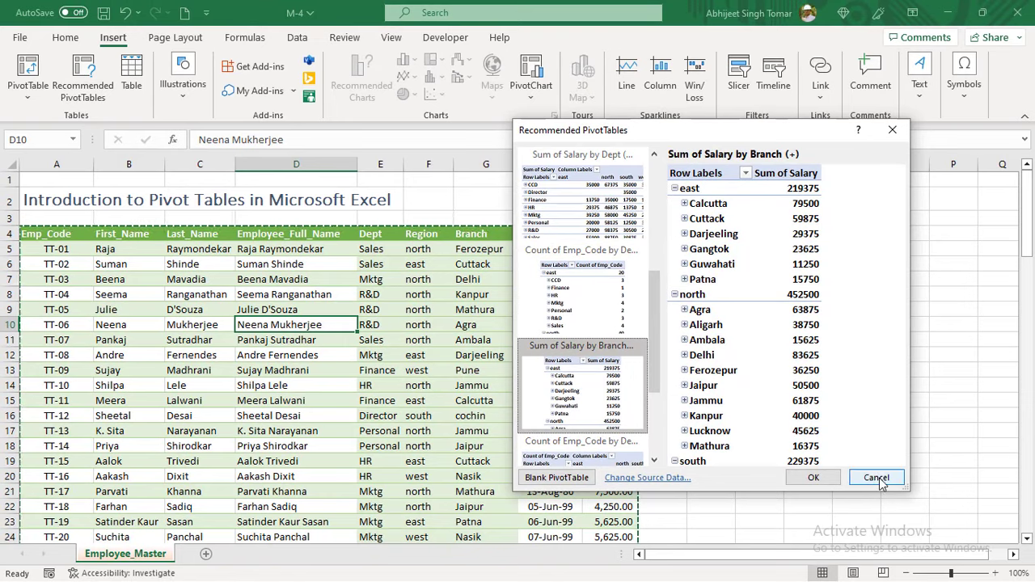
left_click(913, 512)
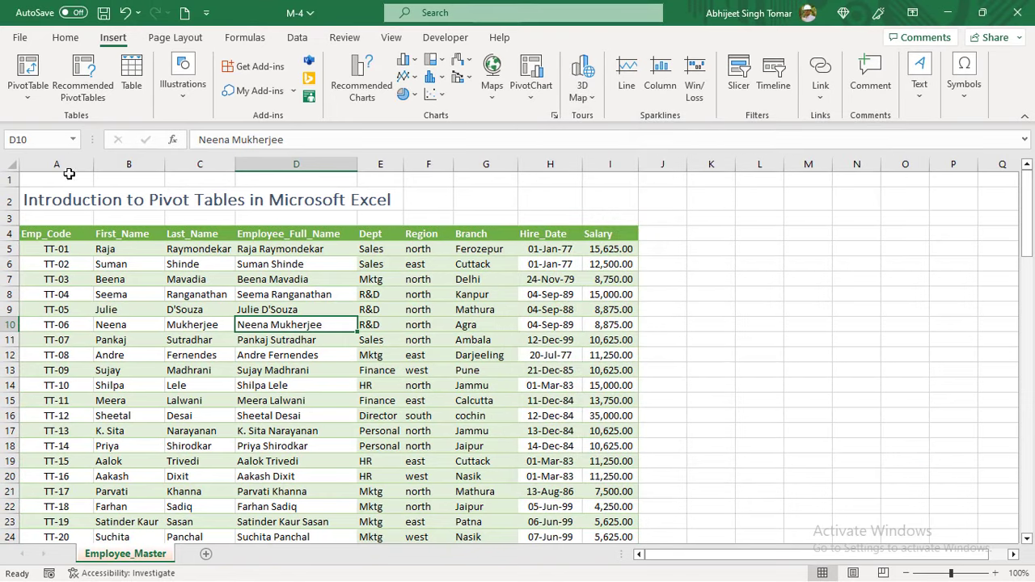
Start a PivotTable from the range Employee_Master!$A$4:$I$101 and check that the marked source area covers the whole table
left_click(30, 97)
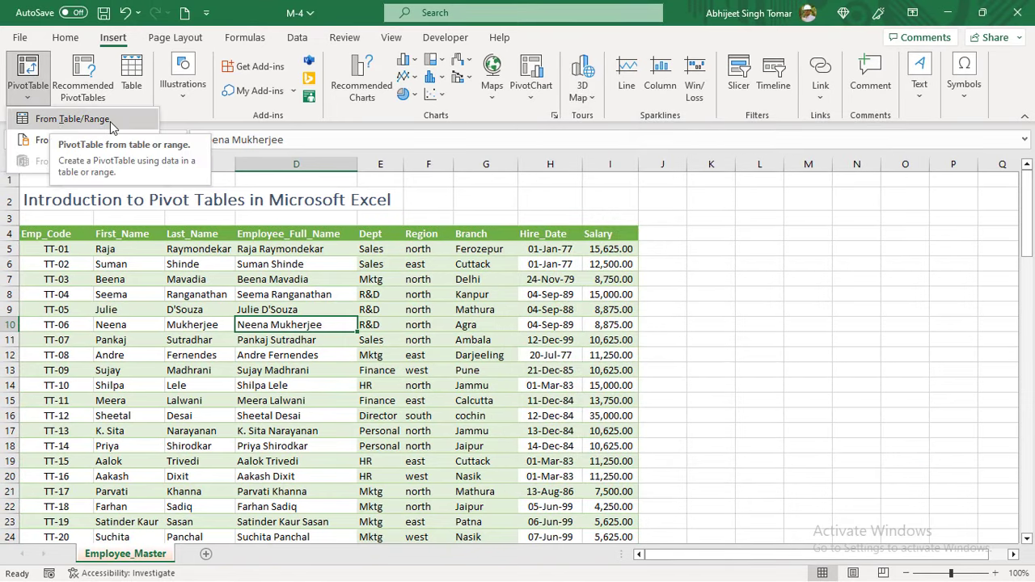
left_click(81, 120)
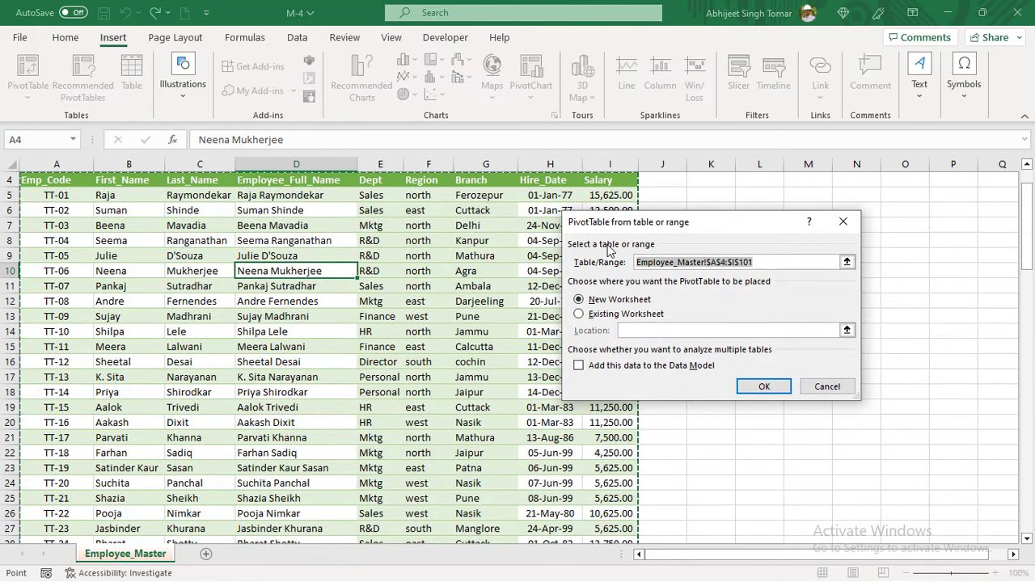
left_click_drag(676, 221, 499, 193)
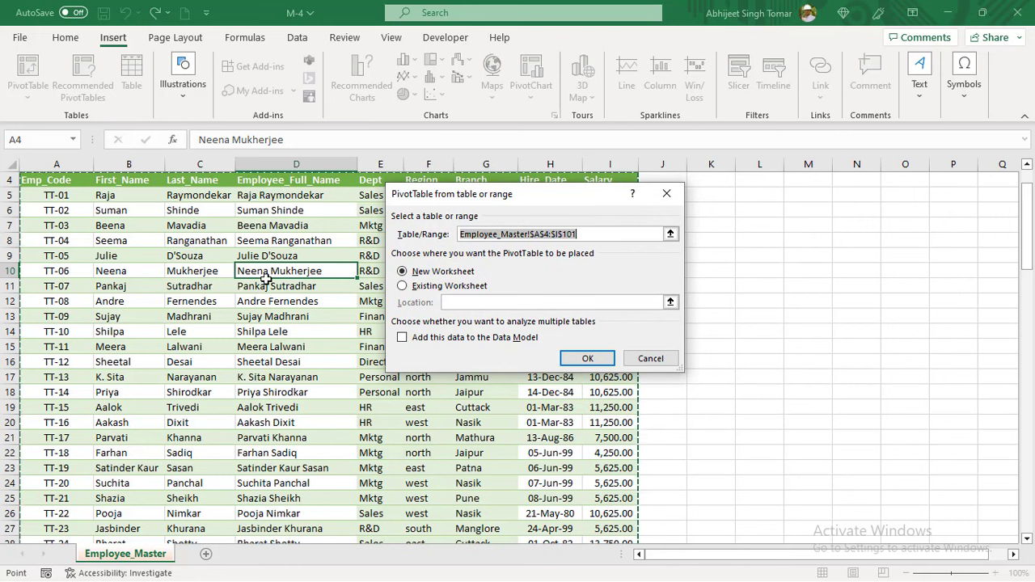
scroll(206, 377, "down", 5)
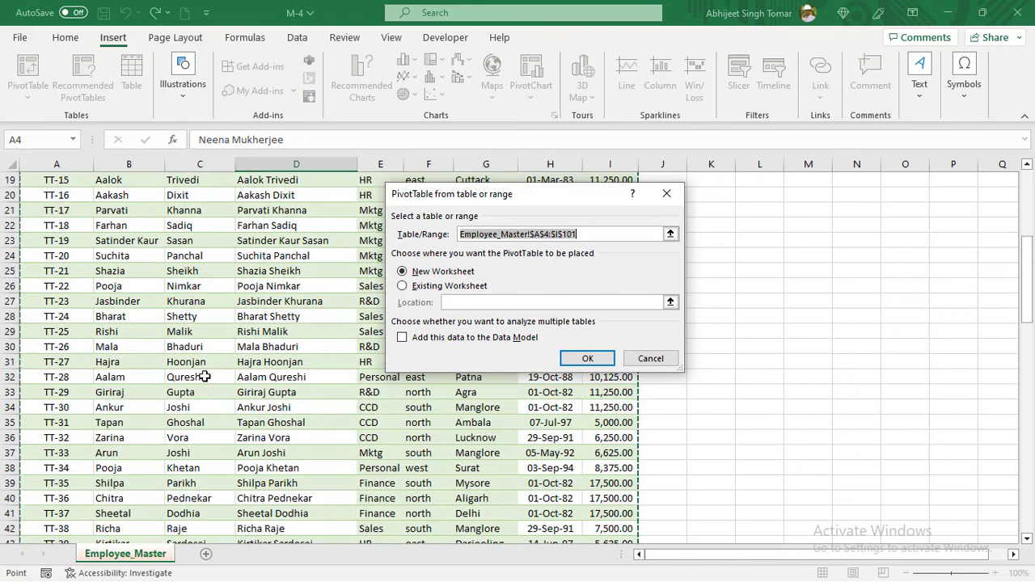
scroll(206, 377, "down", 20)
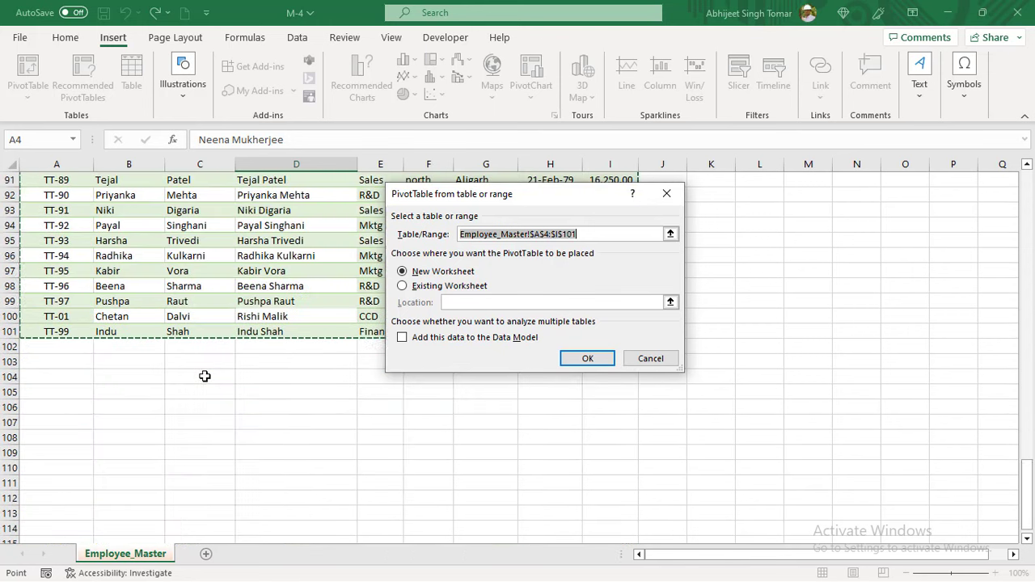
scroll(205, 377, "up", 3)
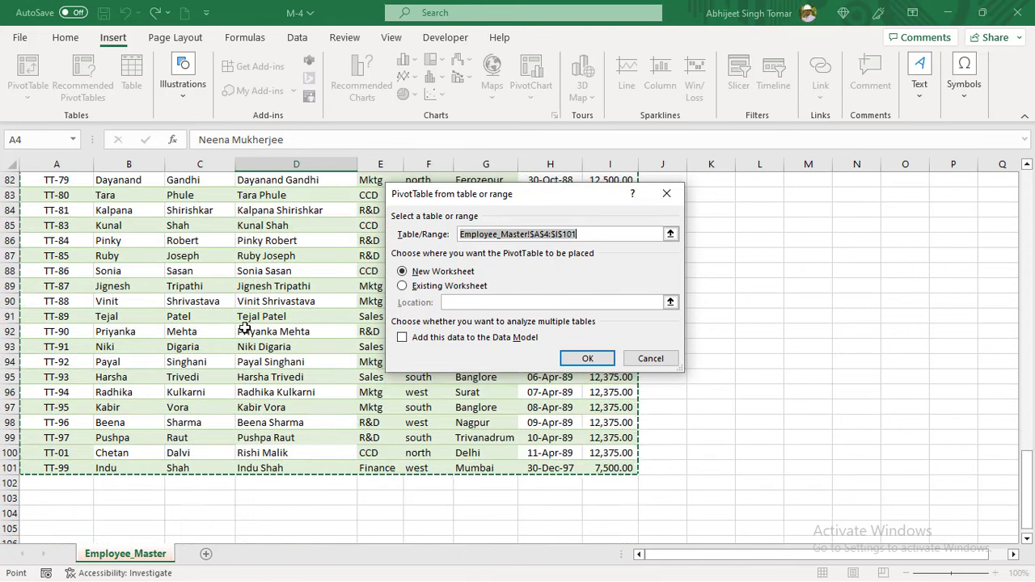
scroll(245, 328, "up", 20)
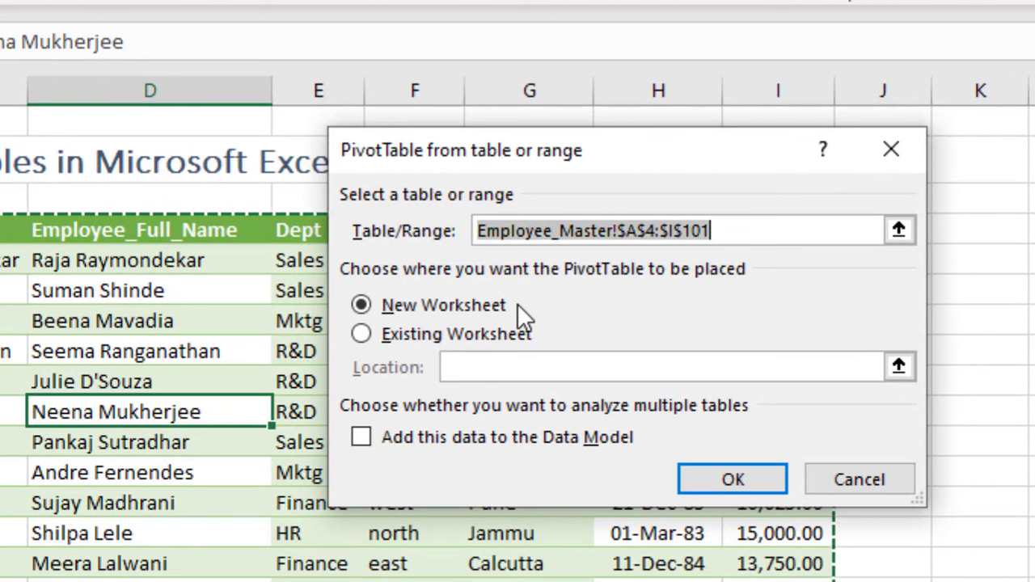
Try cell M3 of the existing worksheet as the location, but create the PivotTable on a new worksheet
left_click(382, 336)
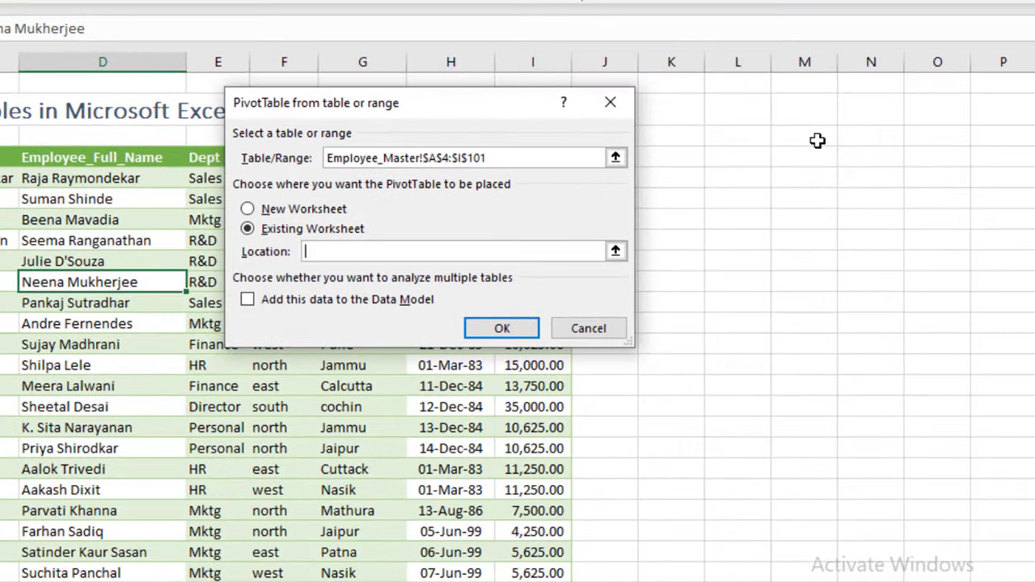
left_click(817, 141)
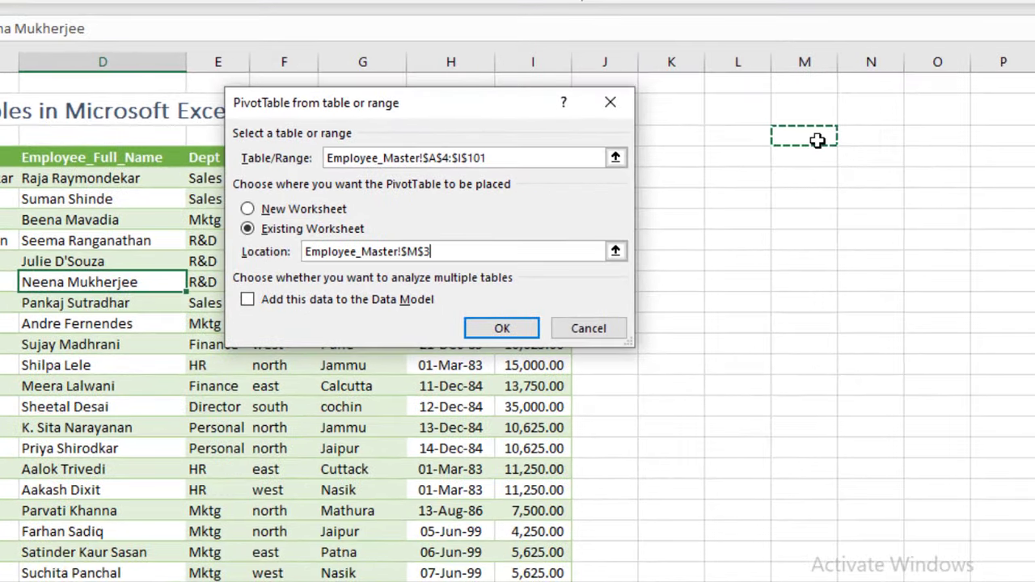
left_click(306, 210)
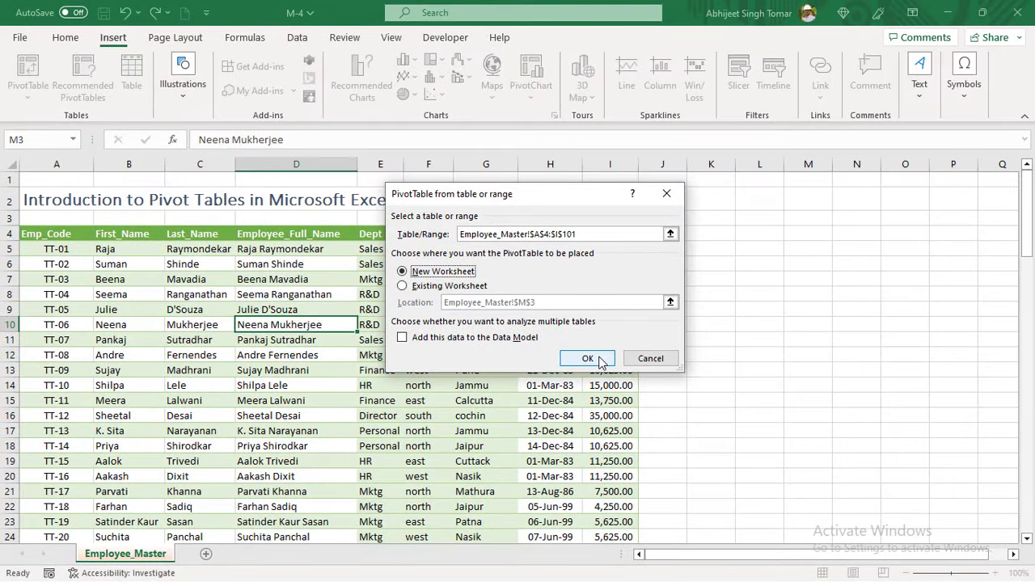
left_click(515, 332)
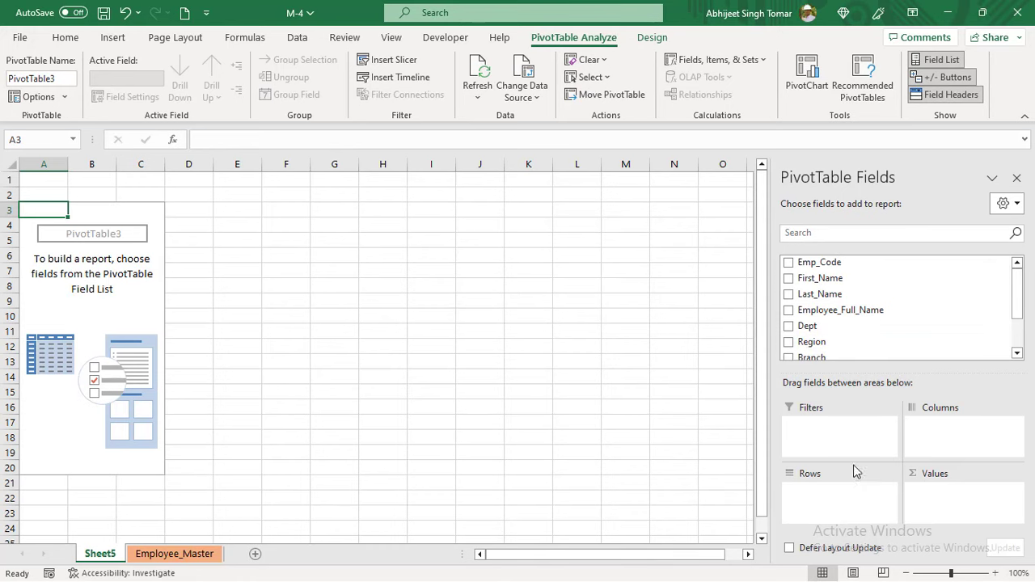
Return to the Employee_Master sheet and select a cell in the source data
left_click(176, 555)
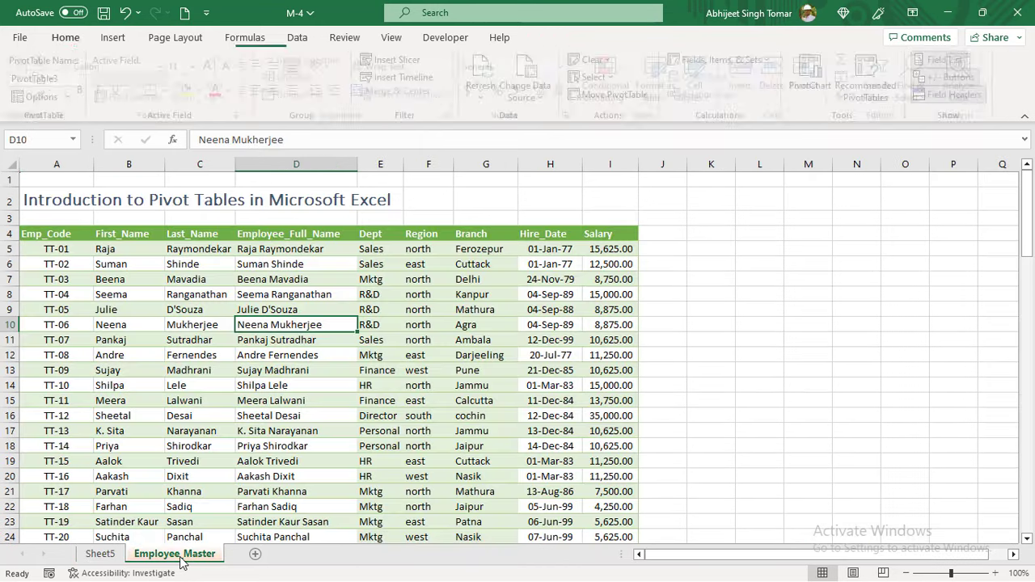
left_click(311, 296)
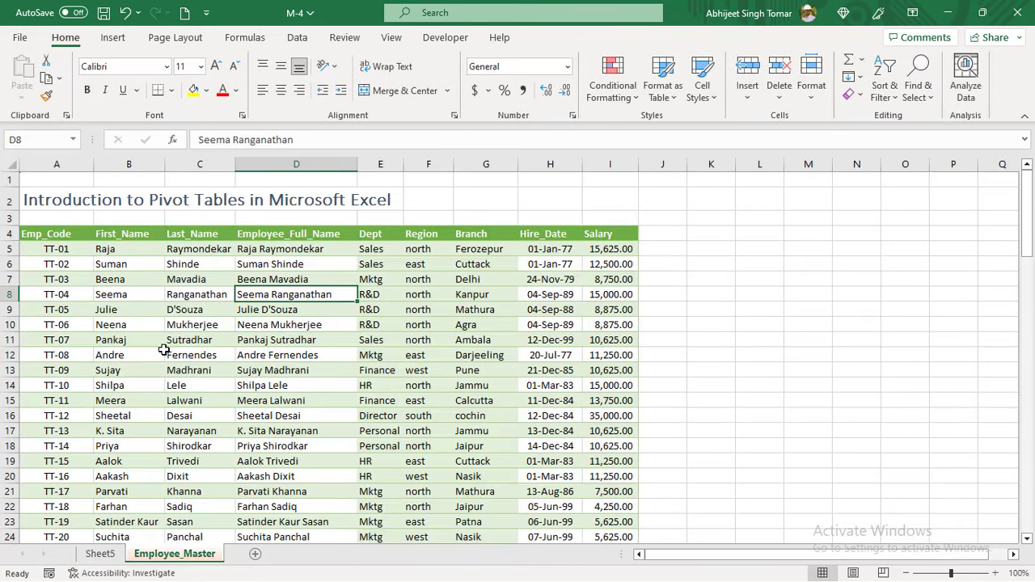
Try starting a PivotTable from only the selected part of the table, range Employee_Master!$A$4:$I$20
scroll(357, 426, "down", 9)
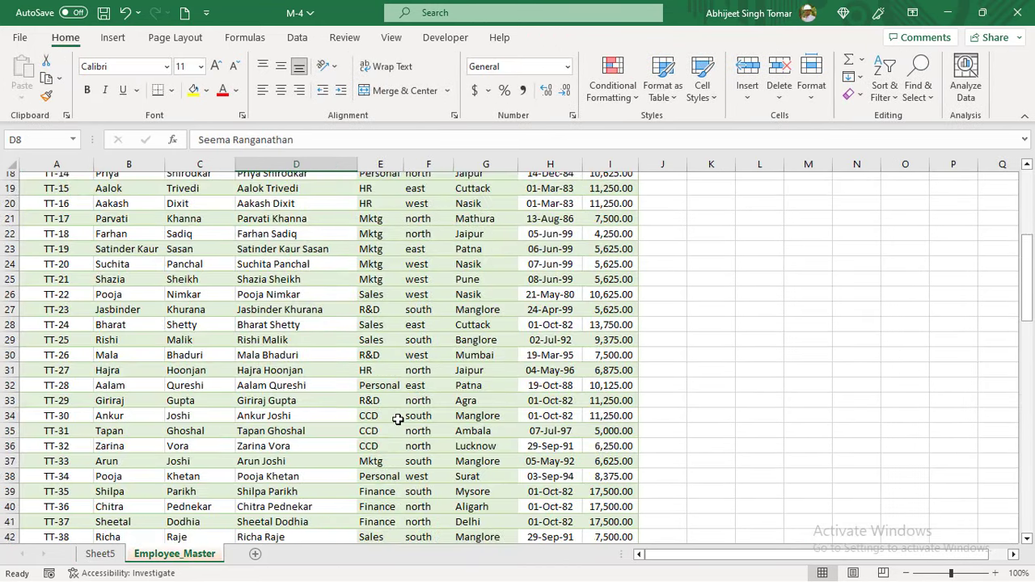
scroll(398, 419, "up", 9)
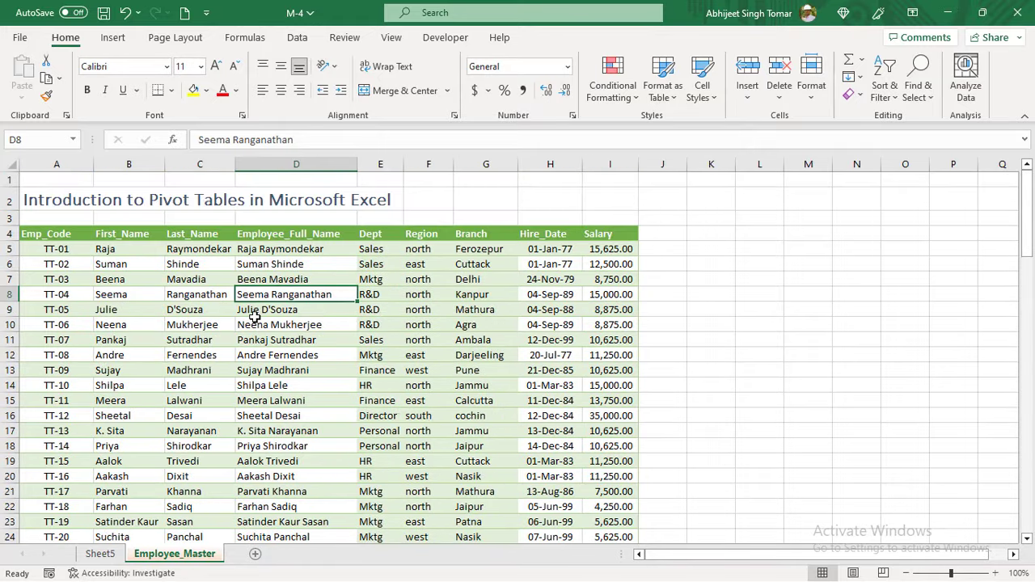
left_click_drag(68, 233, 617, 474)
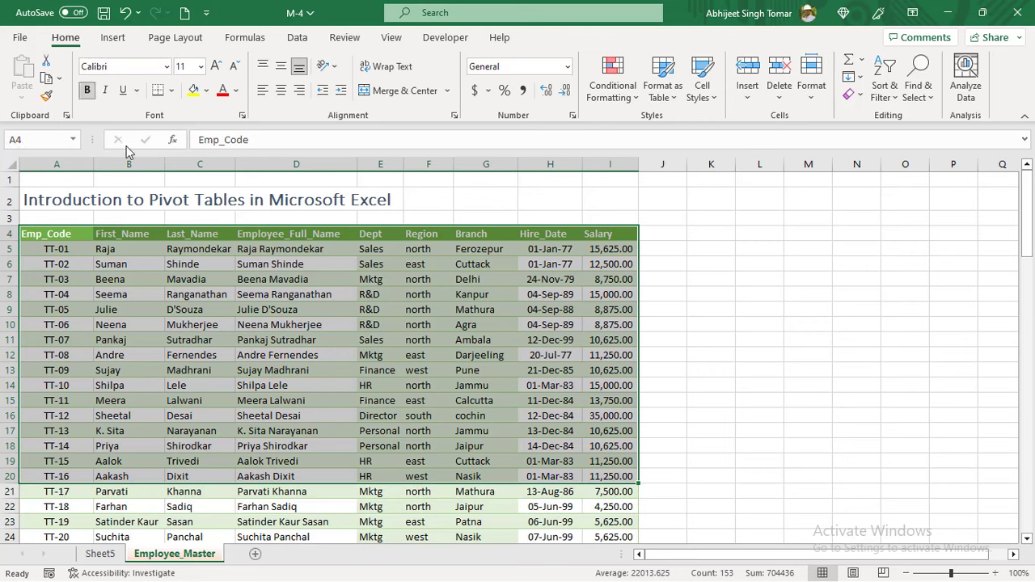
left_click(113, 37)
left_click(31, 99)
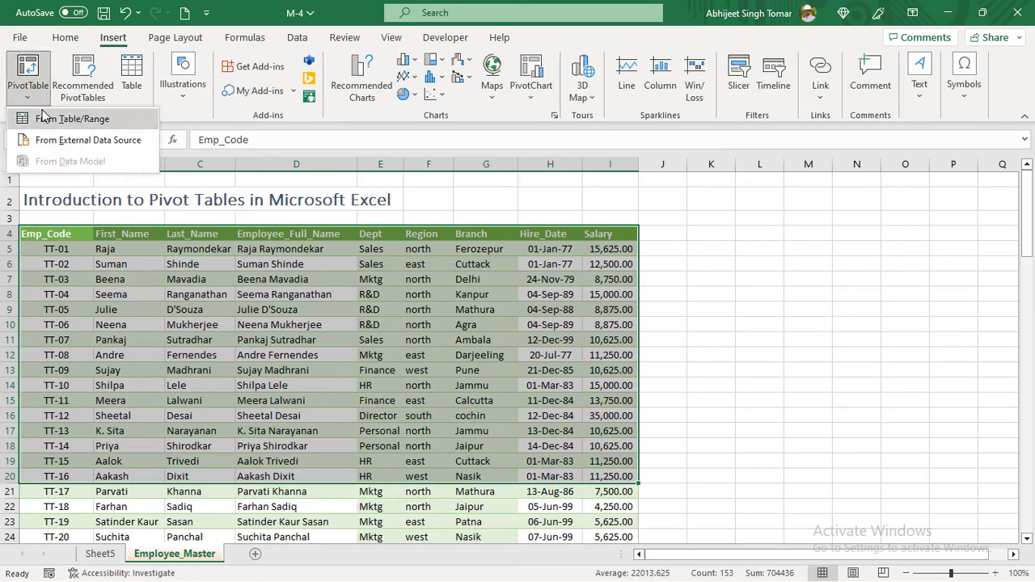
left_click(41, 115)
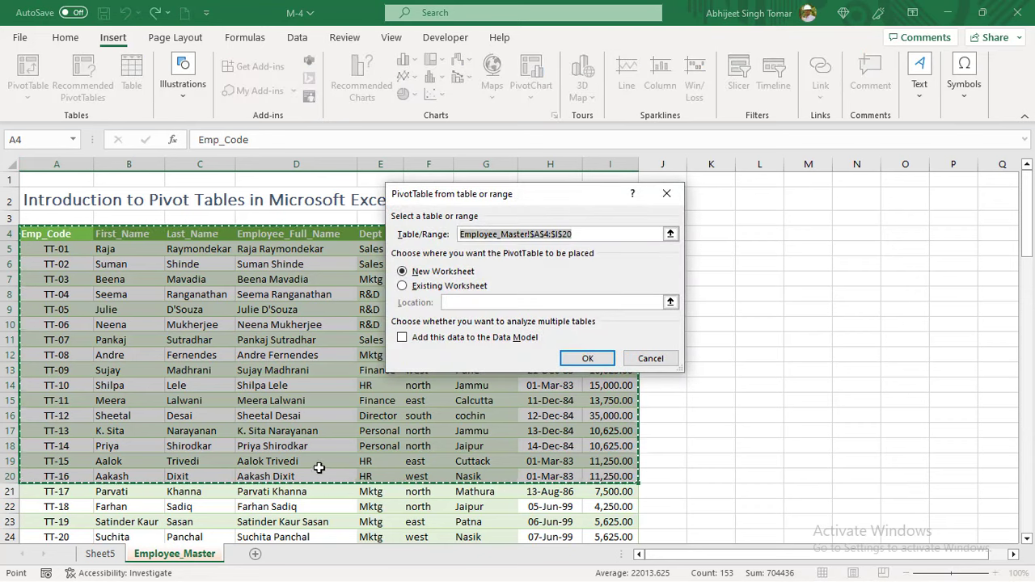
left_click(652, 359)
left_click(415, 382)
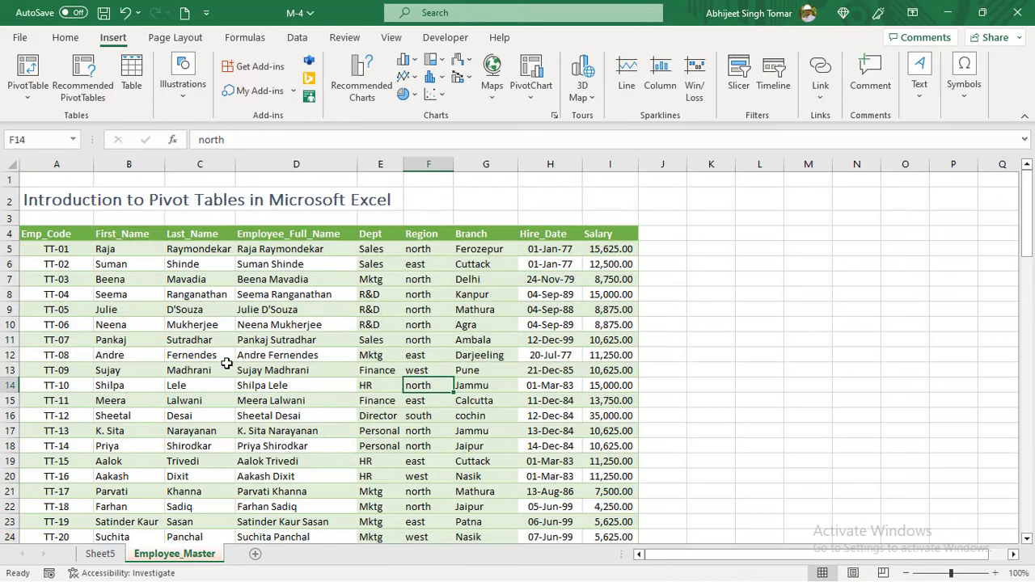
Add a blank worksheet and set up a PivotTable at its cell A1 with Employee_Master!$A$4:$I$101 as the source range
left_click(255, 555)
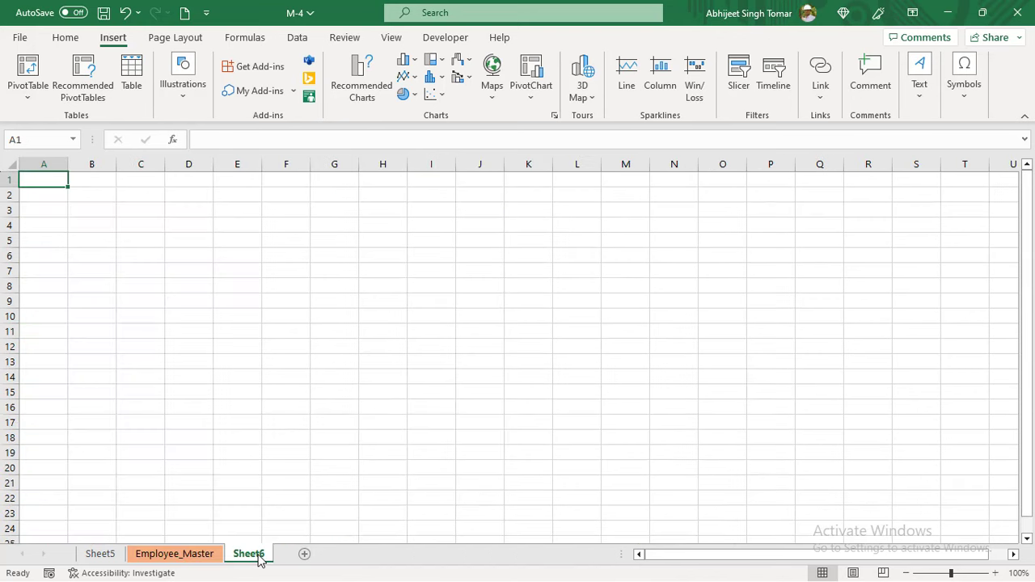
left_click(28, 96)
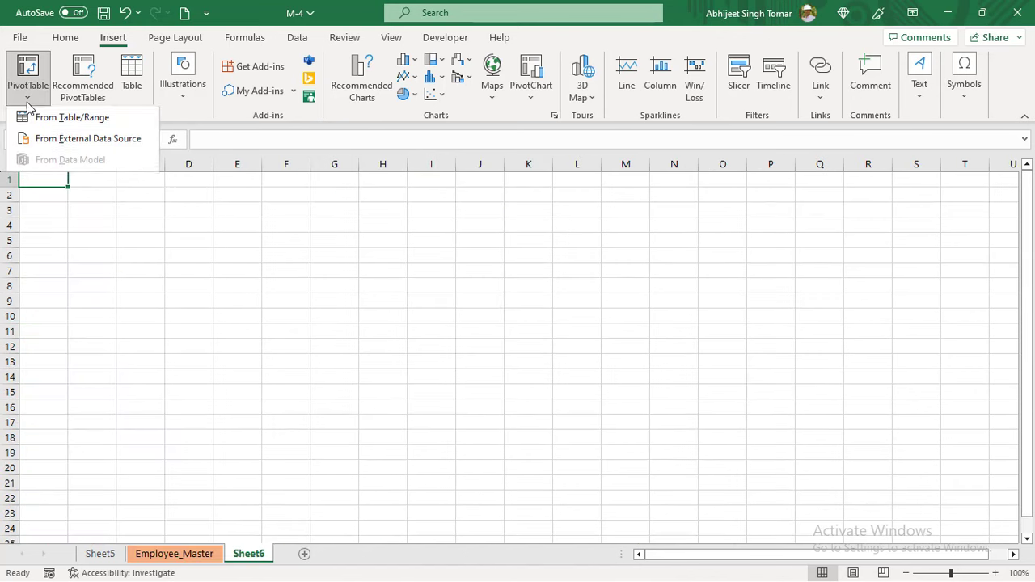
left_click(91, 121)
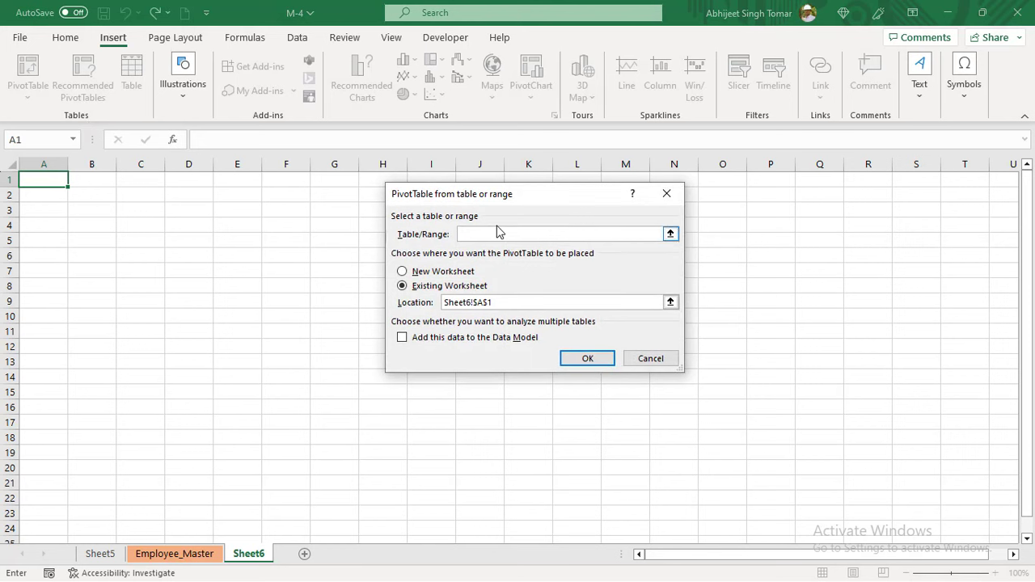
left_click(175, 554)
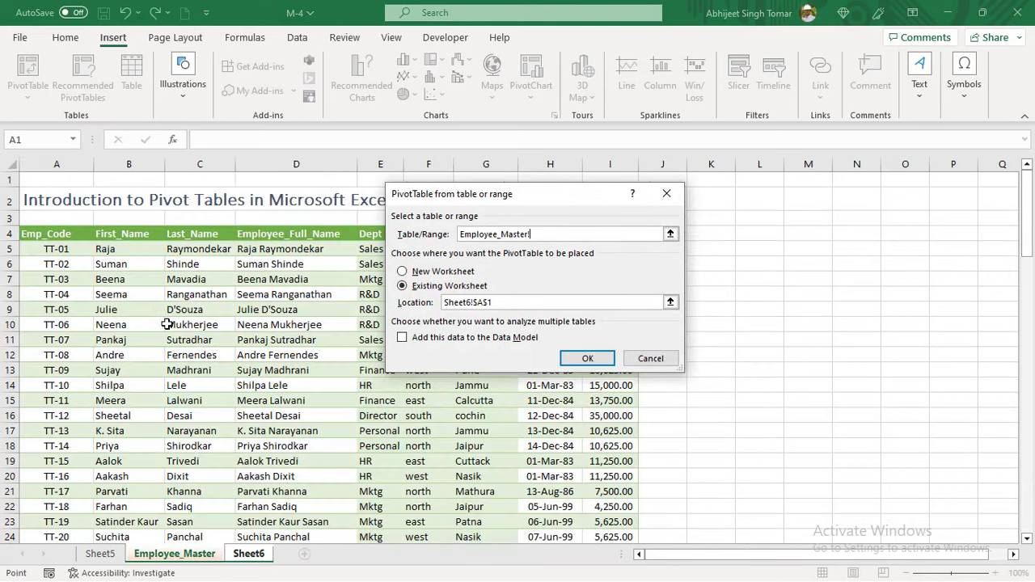
left_click_drag(68, 236, 596, 529)
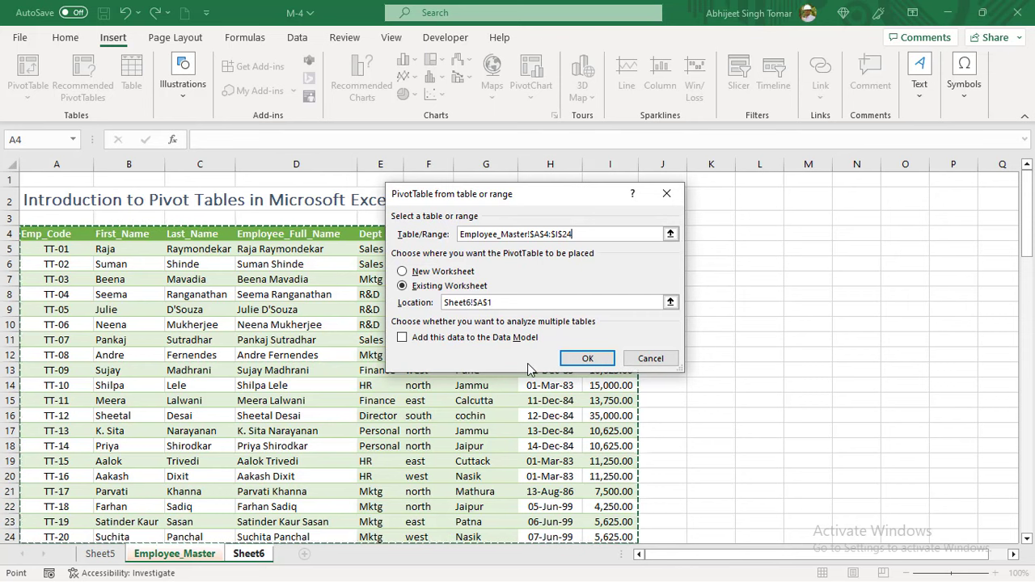
key("ctrl+shift+Down")
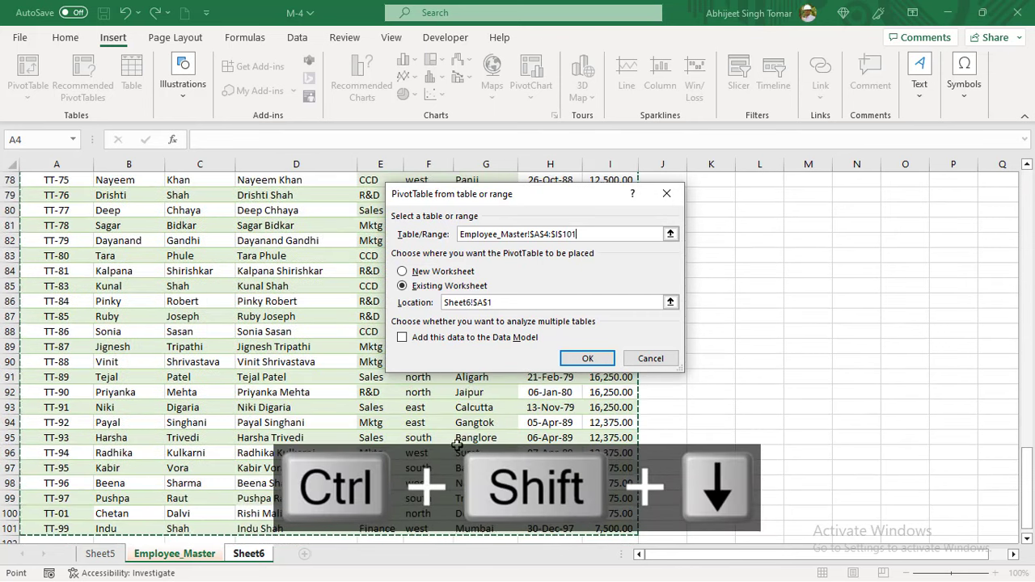
Cancel the PivotTable setup and delete the blank Sheet6
left_click(651, 359)
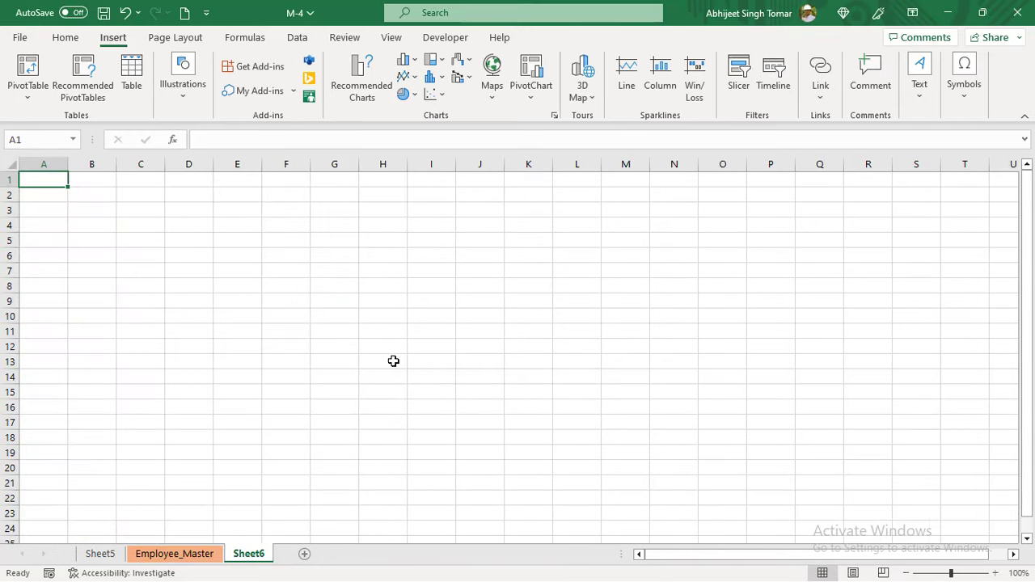
right_click(249, 560)
left_click(304, 349)
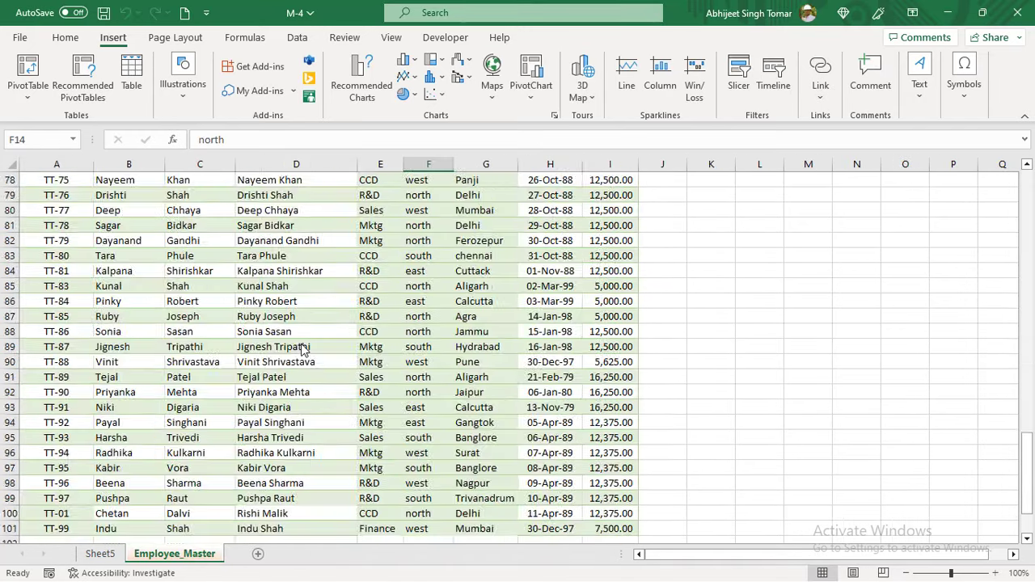
scroll(302, 348, "up", 20)
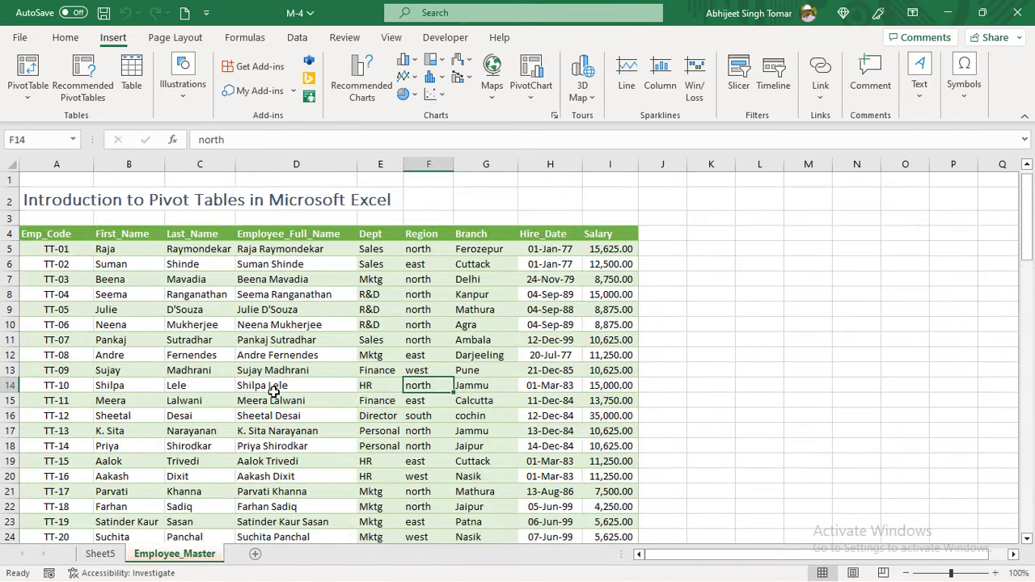
Compare the PivotTable field list on Sheet5 with the column headers of the Employee_Master table
left_click(100, 554)
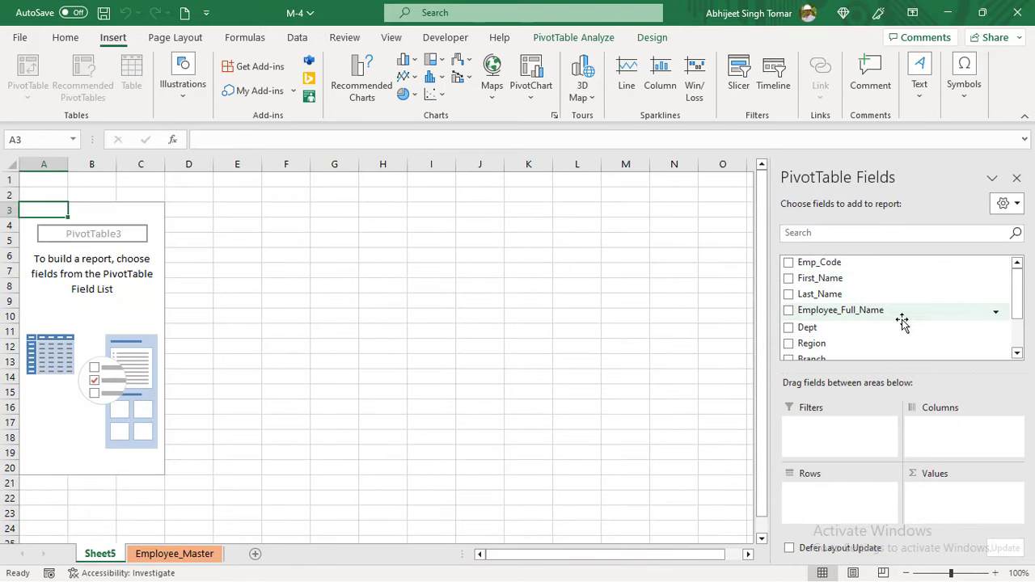
scroll(902, 322, "down", 2)
scroll(902, 322, "up", 2)
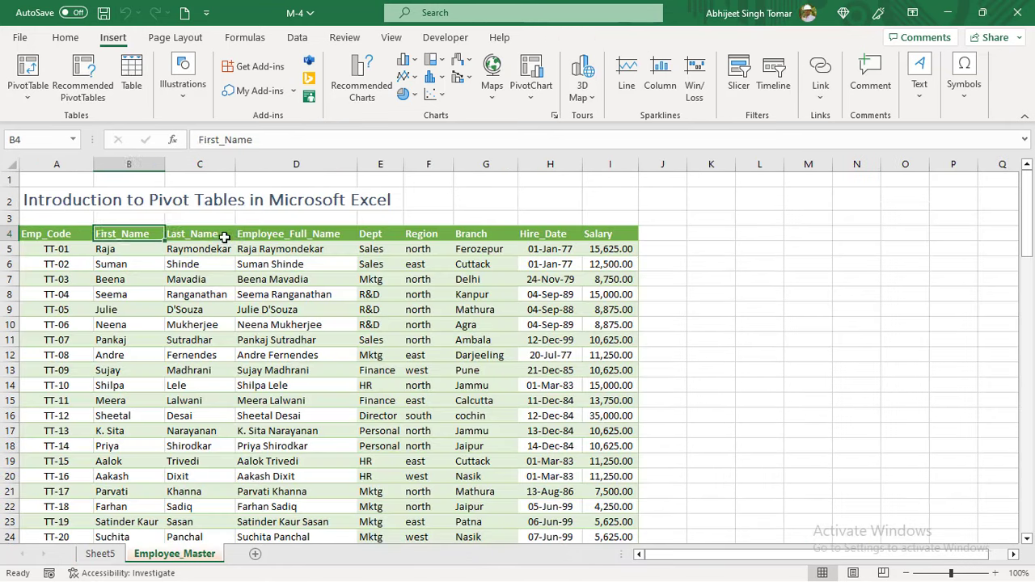
left_click(224, 234)
left_click(256, 235)
left_click(376, 235)
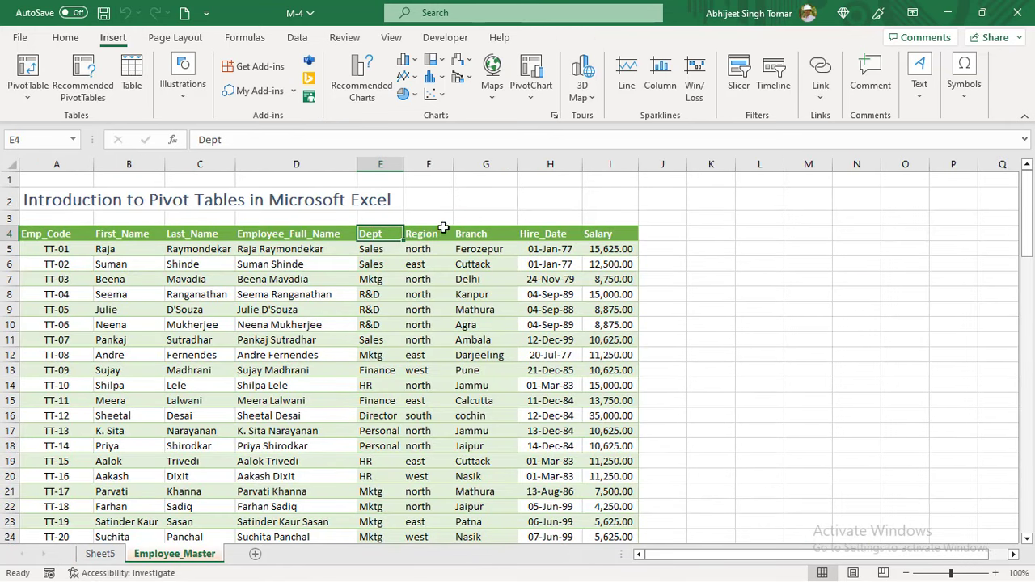
left_click(437, 234)
left_click(100, 554)
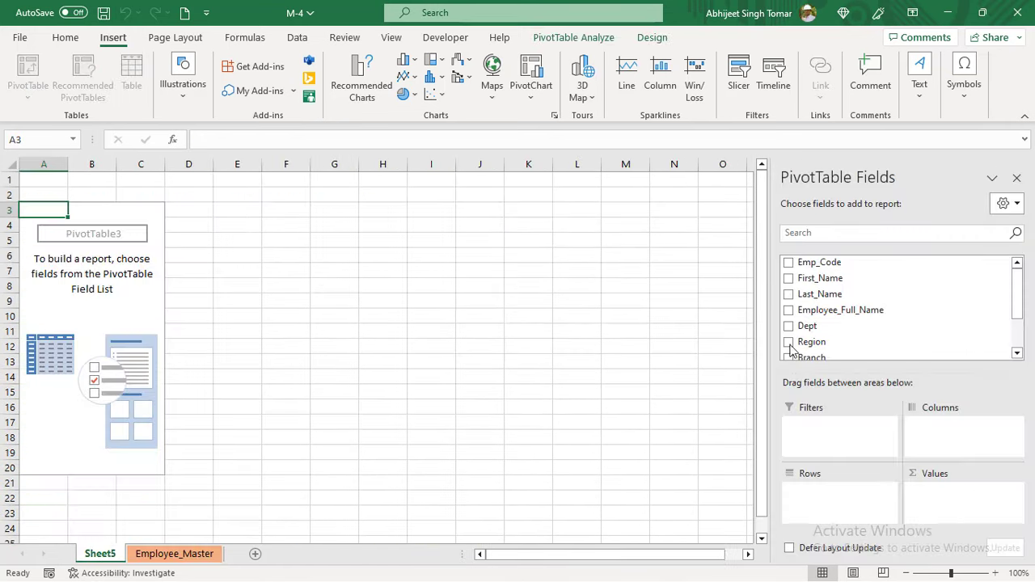
scroll(851, 335, "down", 2)
scroll(851, 335, "up", 2)
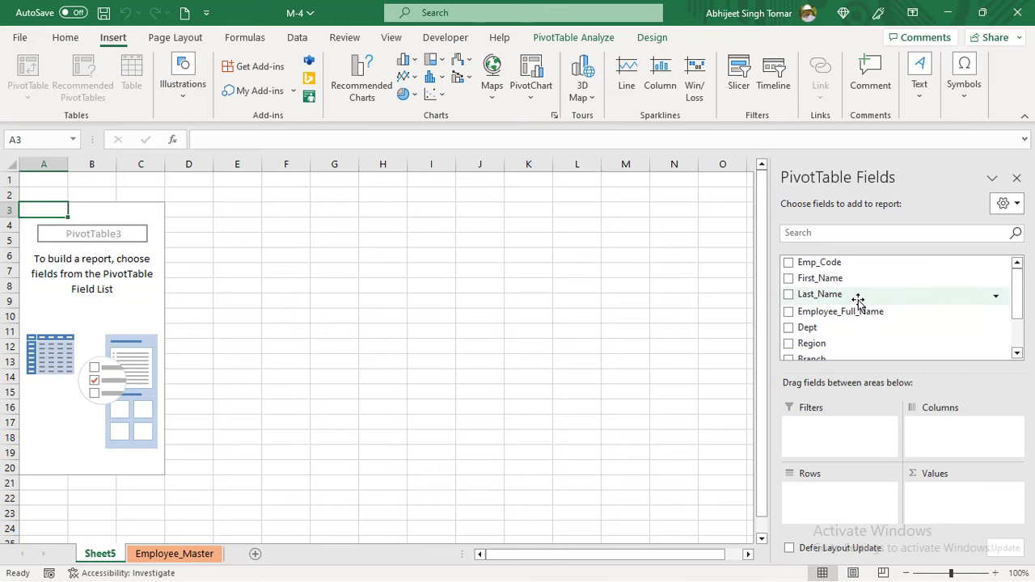
Add Salary as the summed value and Region as the row field of the PivotTable on Sheet5
scroll(858, 300, "down", 3)
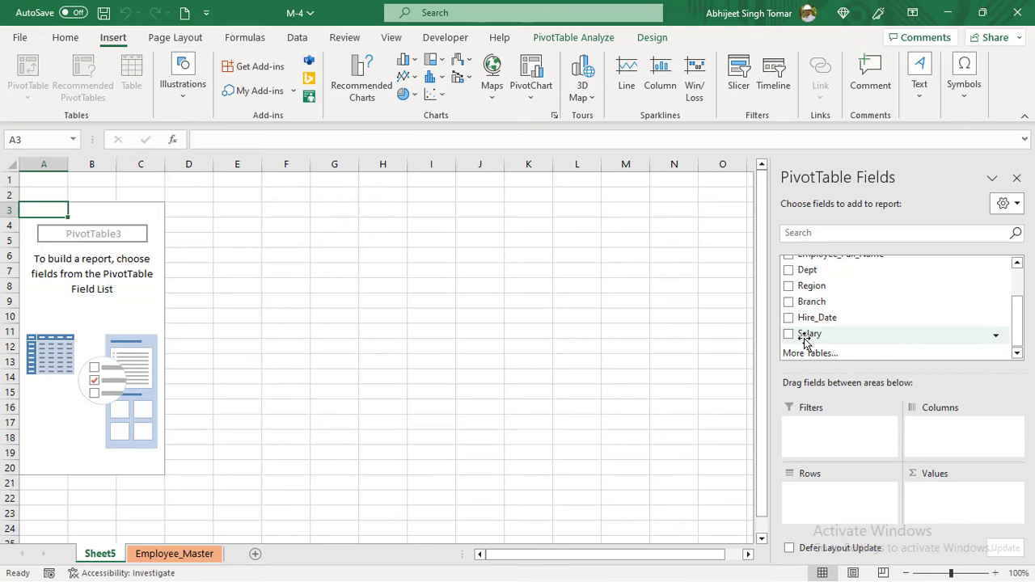
left_click_drag(805, 341, 980, 506)
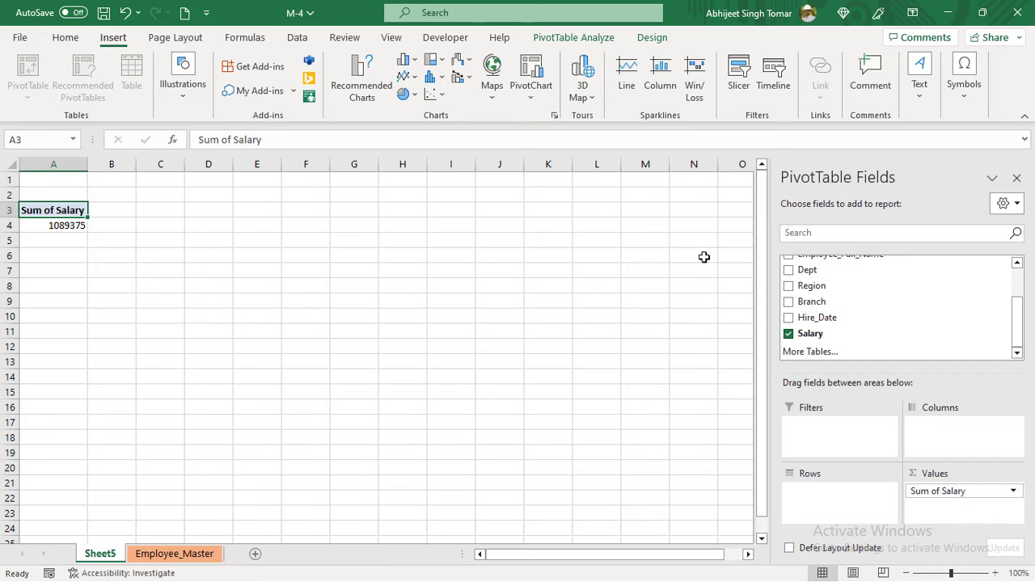
scroll(883, 328, "up", 1)
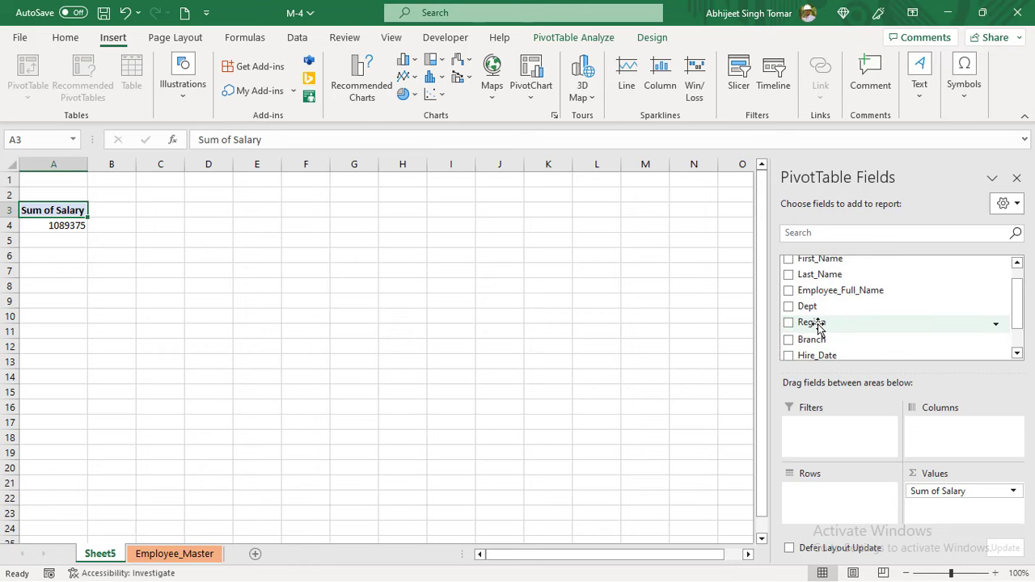
left_click_drag(820, 323, 842, 497)
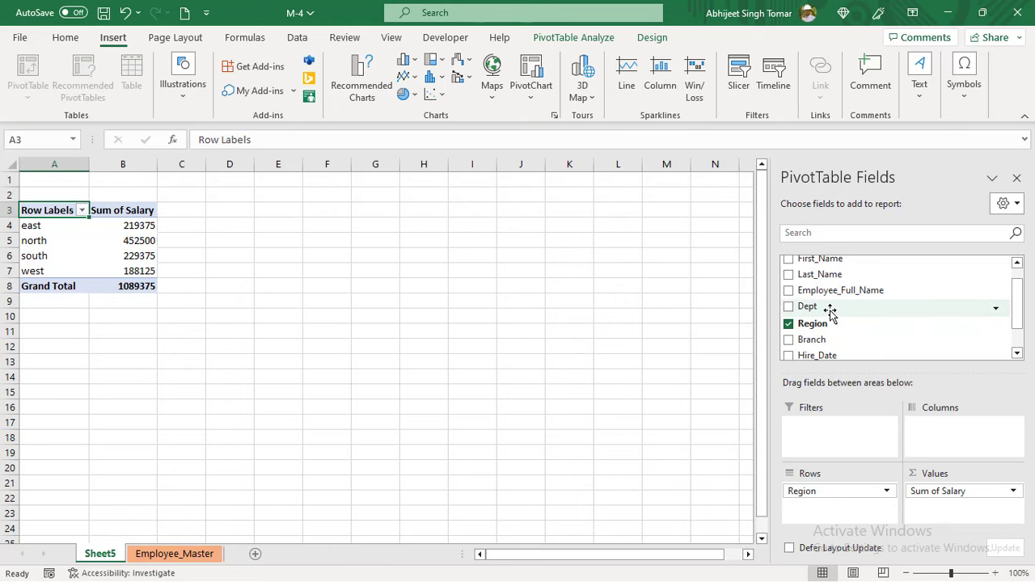
Add Dept below Region as a second row field and check the Sales department's salary sums within the regions
left_click_drag(817, 306, 852, 494)
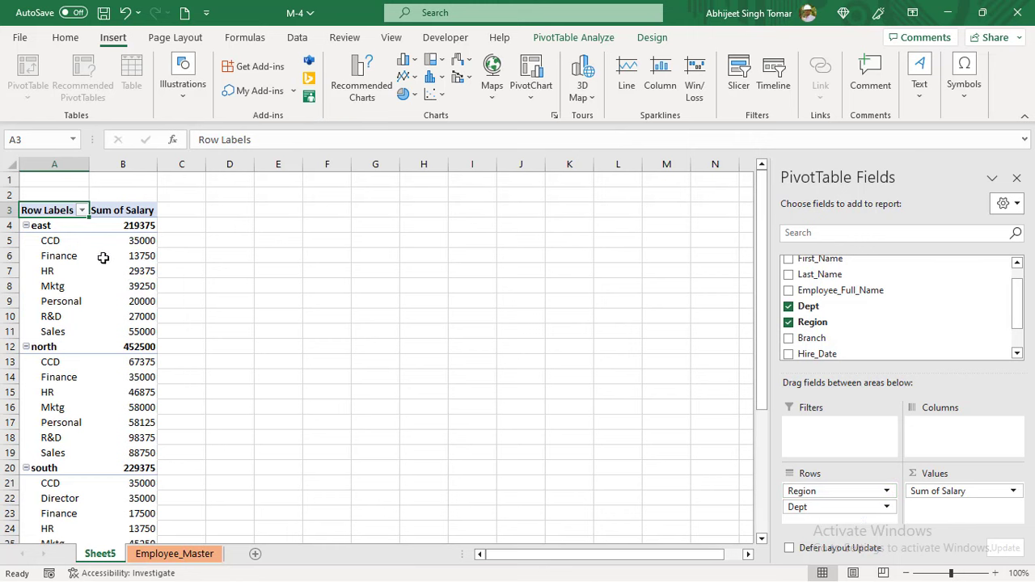
scroll(100, 427, "down", 4)
scroll(100, 428, "up", 4)
mouse_move(134, 330)
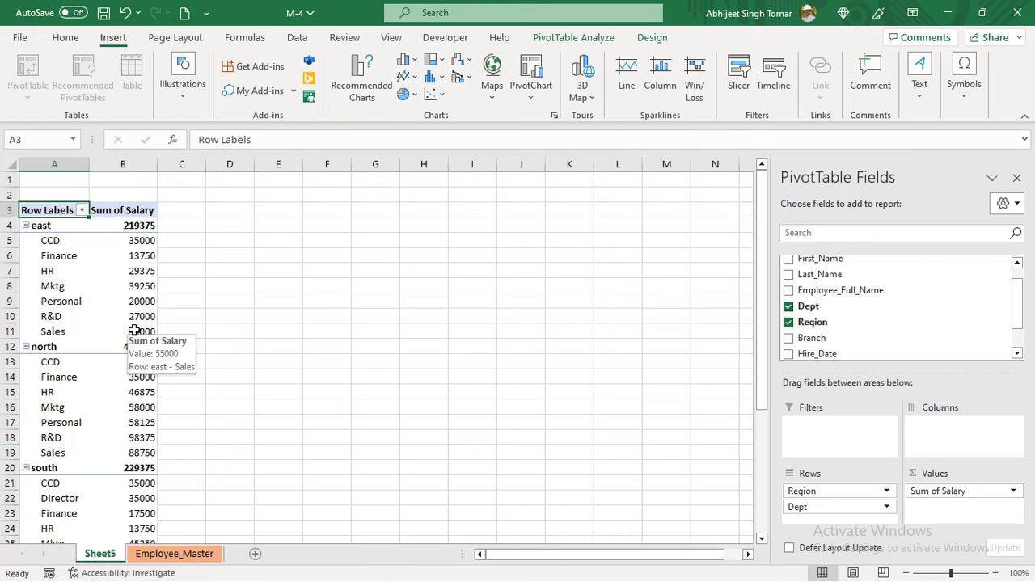
scroll(134, 331, "down", 2)
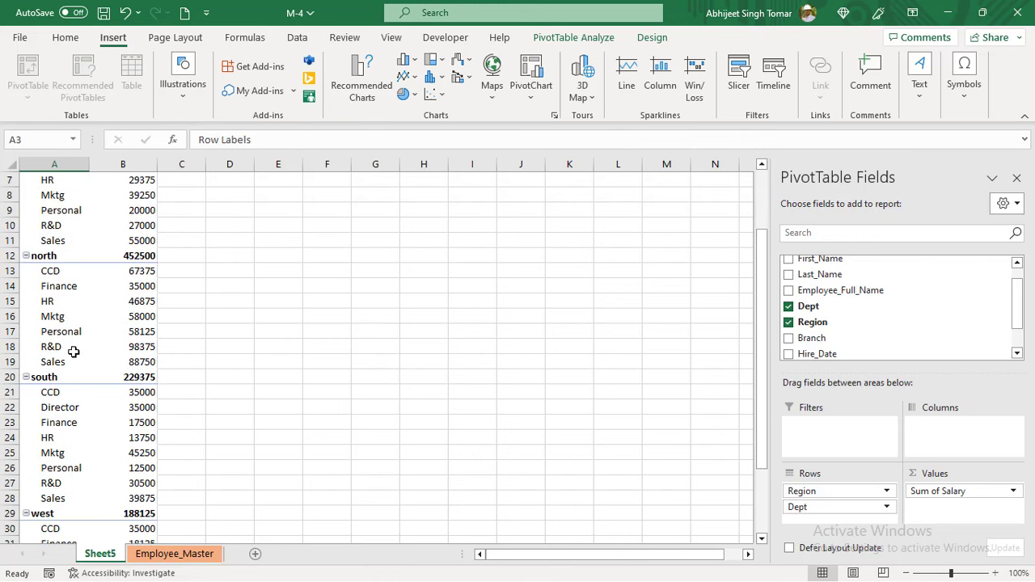
left_click(145, 364)
scroll(141, 404, "up", 2)
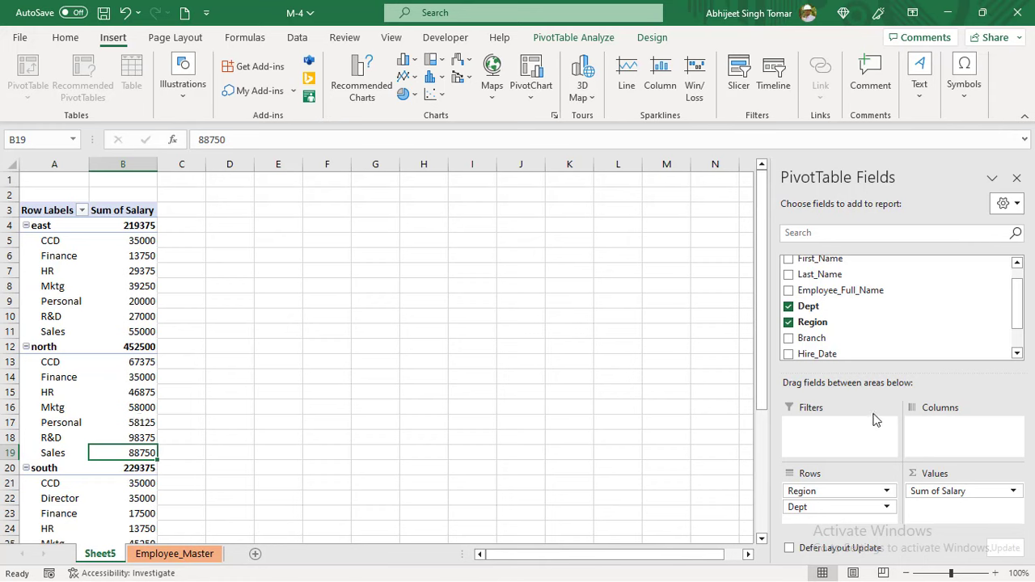
Move Region from the rows to the report filter and filter the PivotTable to north
left_click_drag(838, 495, 851, 447)
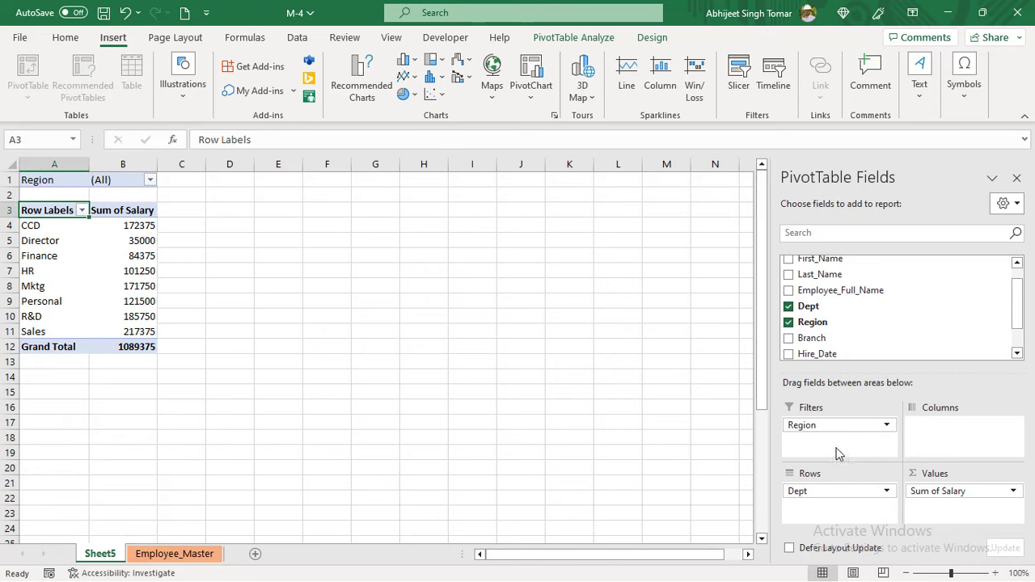
left_click(150, 181)
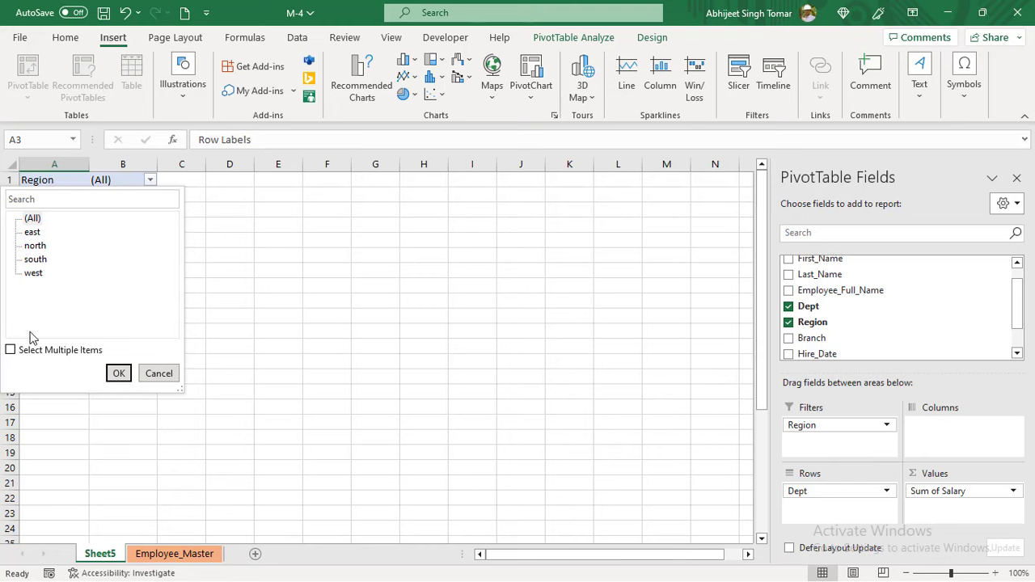
left_click(34, 250)
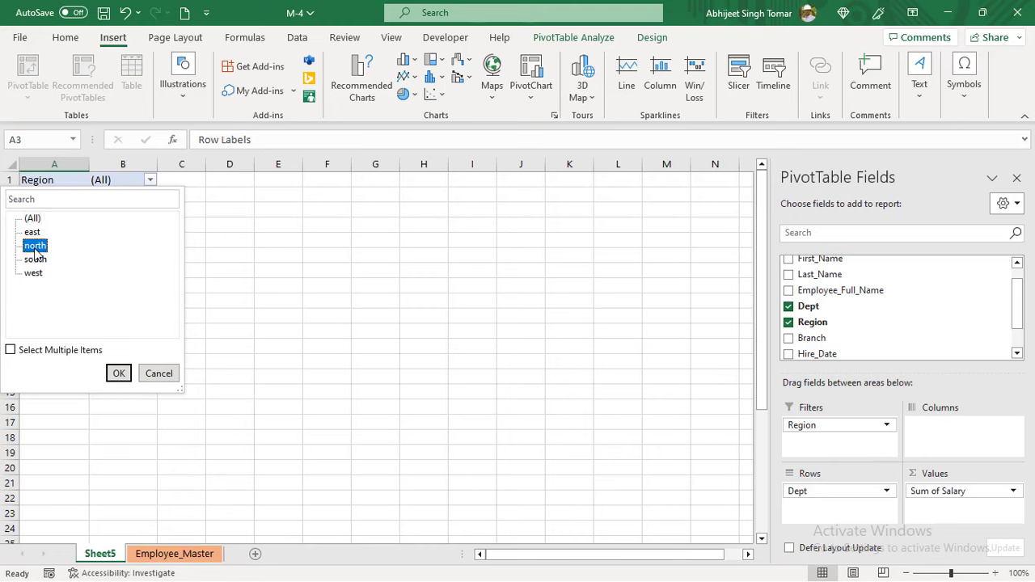
left_click(119, 373)
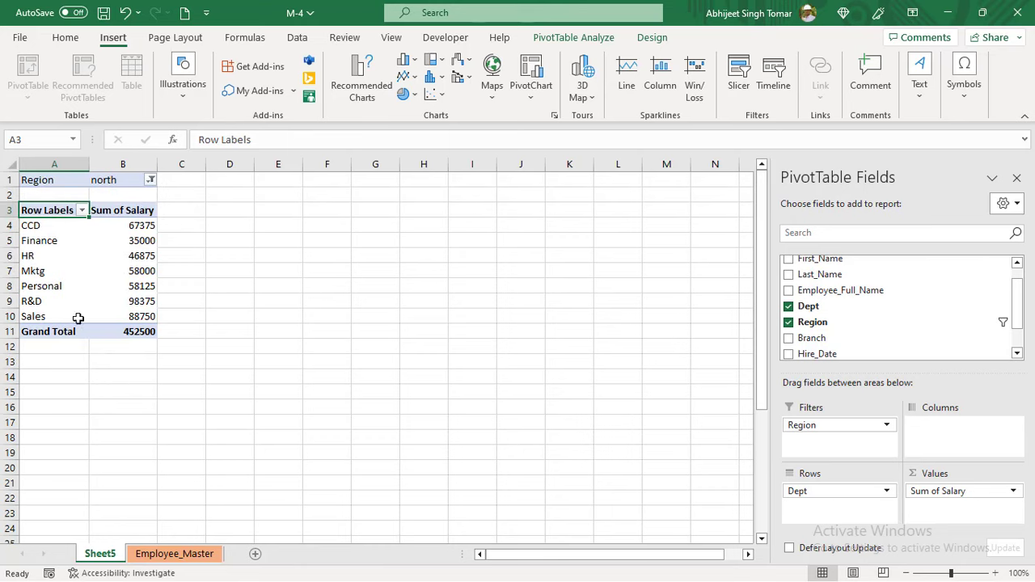
Allow multiple selections in the PivotTable's Region filter and include south along with north
left_click(151, 180)
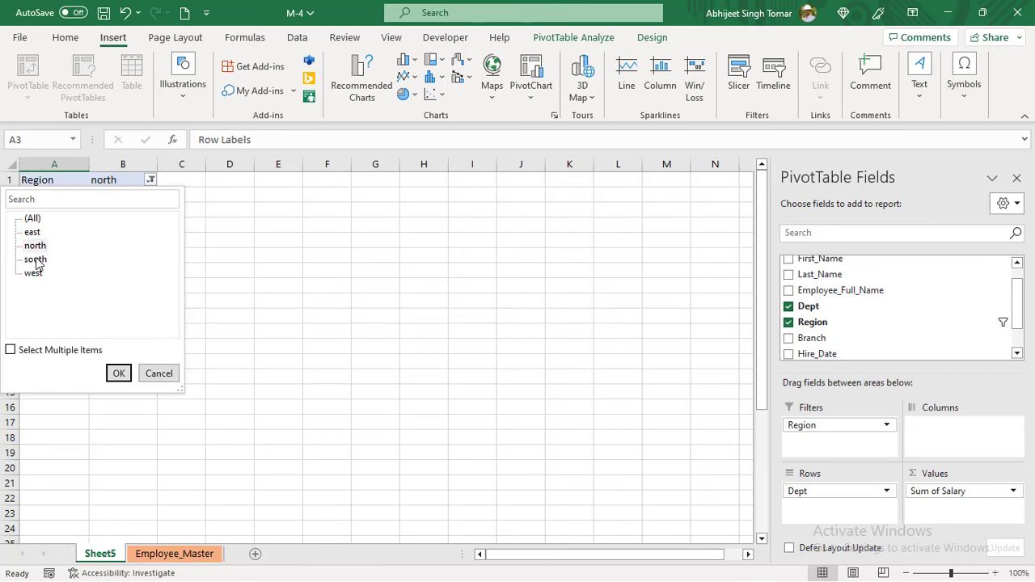
left_click(10, 349)
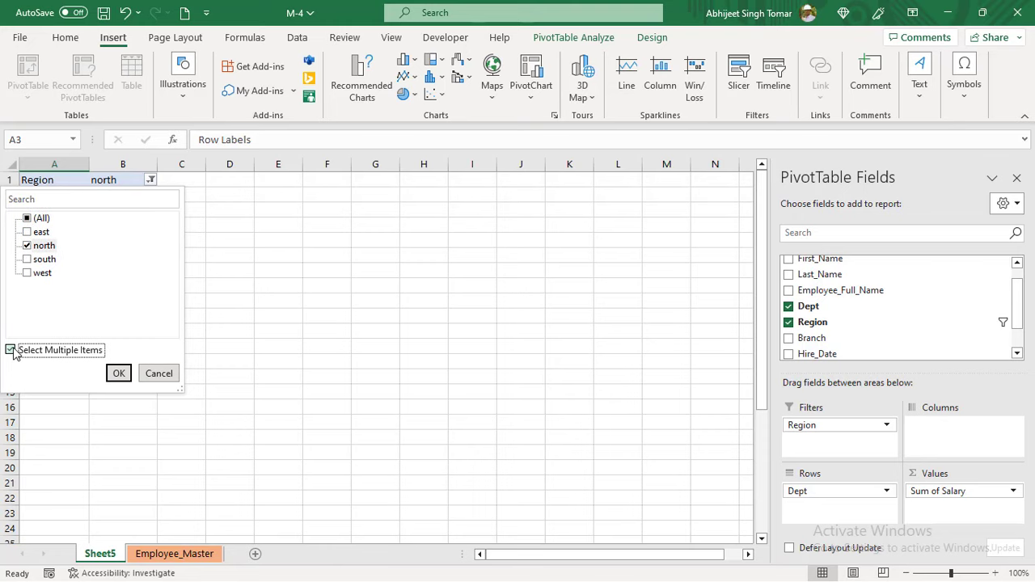
left_click(32, 260)
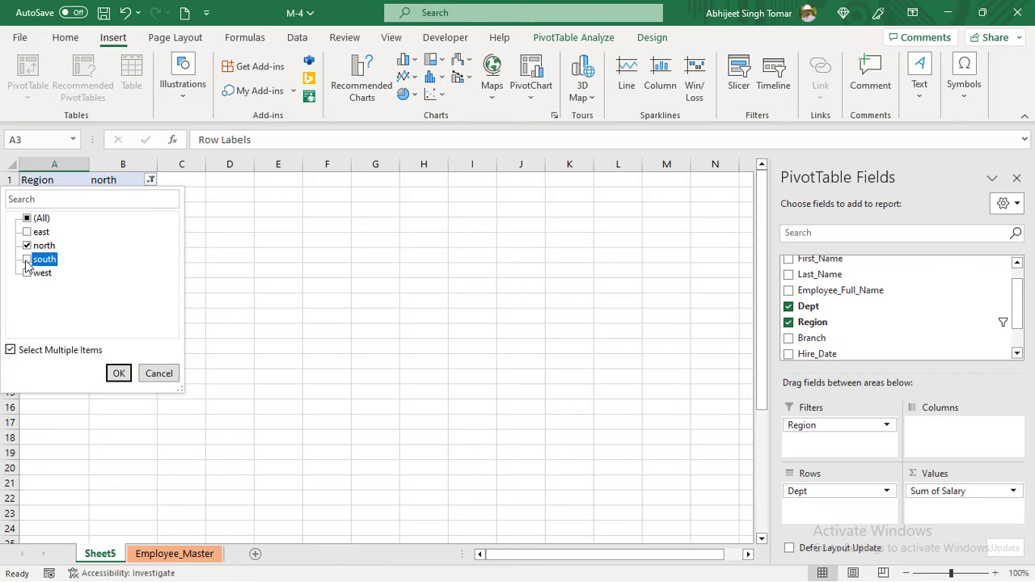
left_click(118, 375)
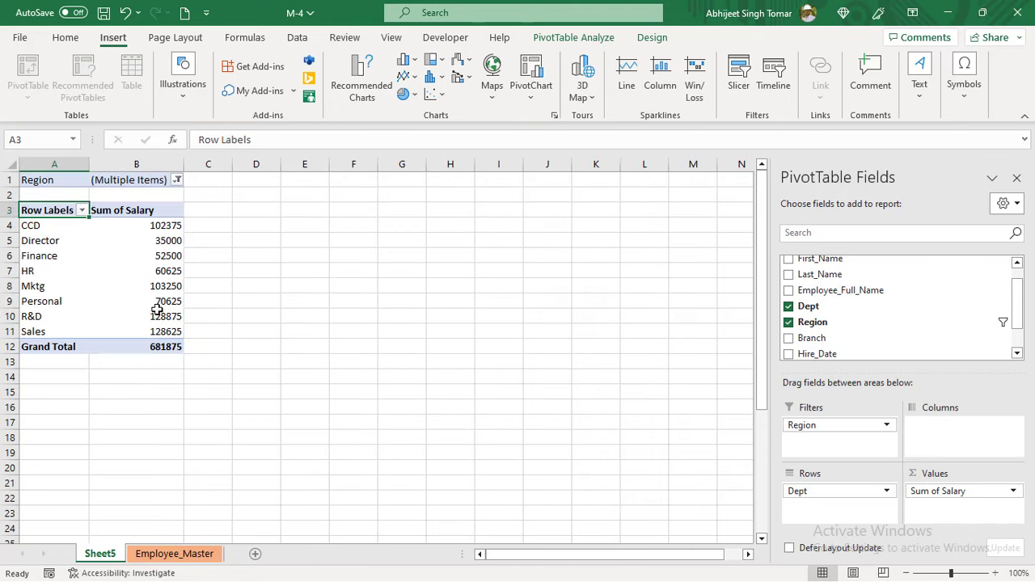
Reset the PivotTable's Region report filter to include all regions
left_click(177, 180)
left_click(27, 219)
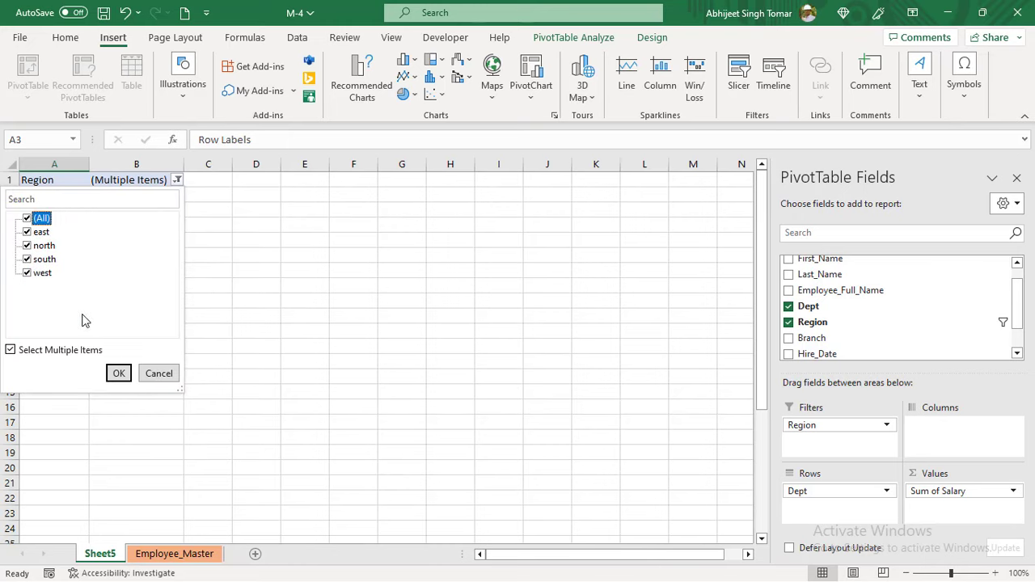
left_click(118, 374)
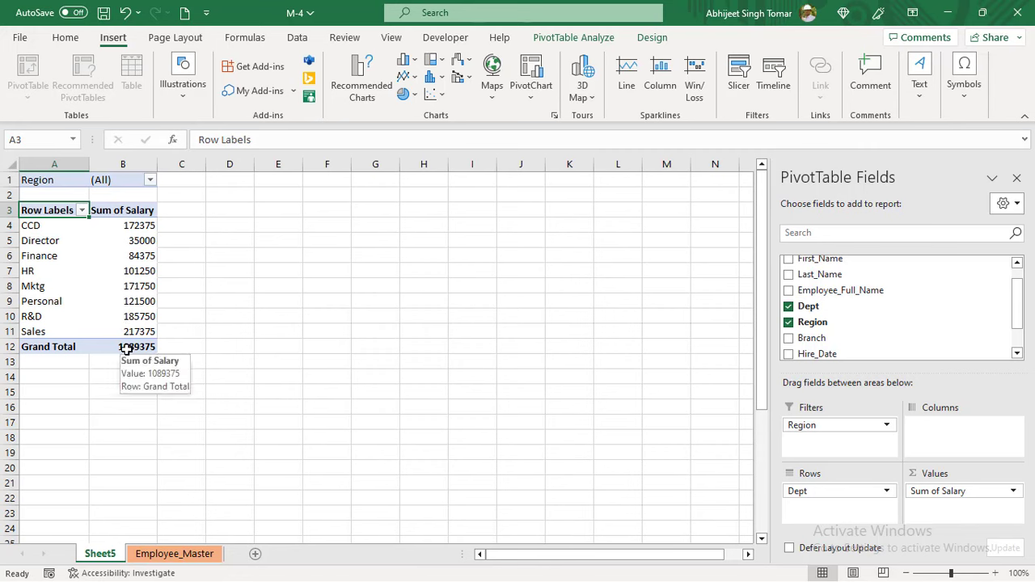
left_click(143, 283)
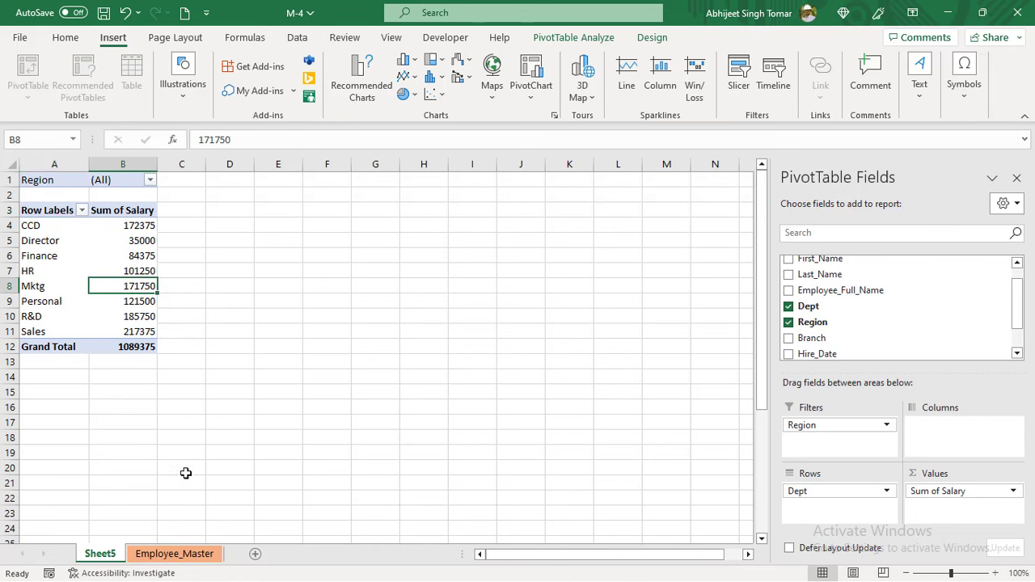
Compare the Employee_Master column headers from Emp_Code to Salary with the PivotTable field list on Sheet5
left_click(167, 555)
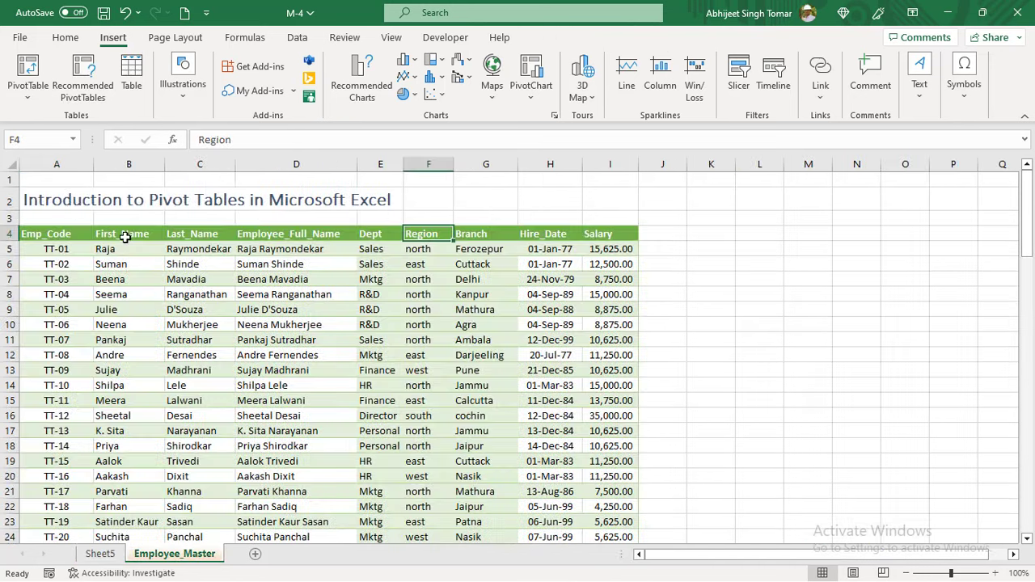
left_click(326, 354)
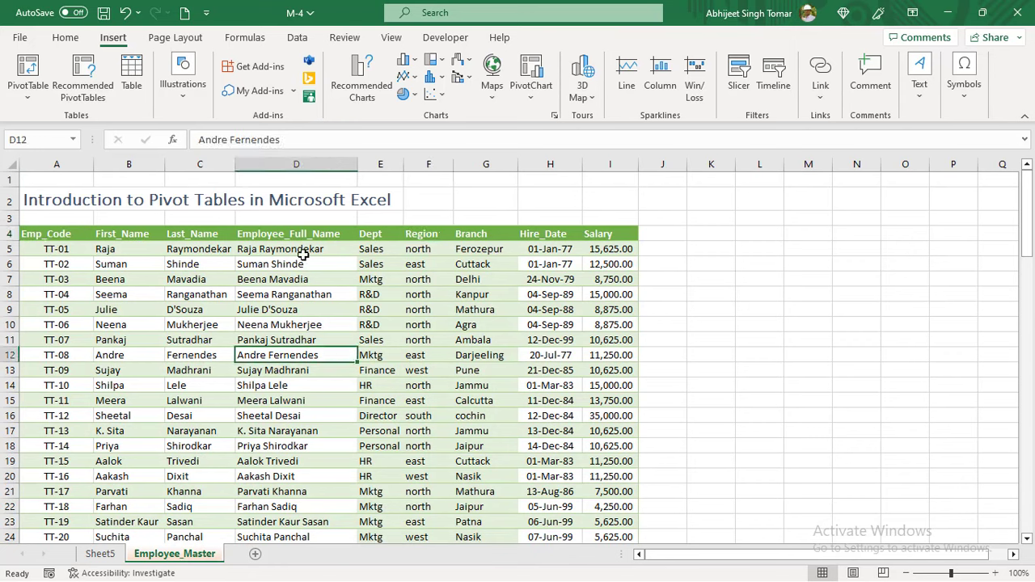
left_click_drag(300, 252, 301, 267)
left_click_drag(220, 236, 243, 235)
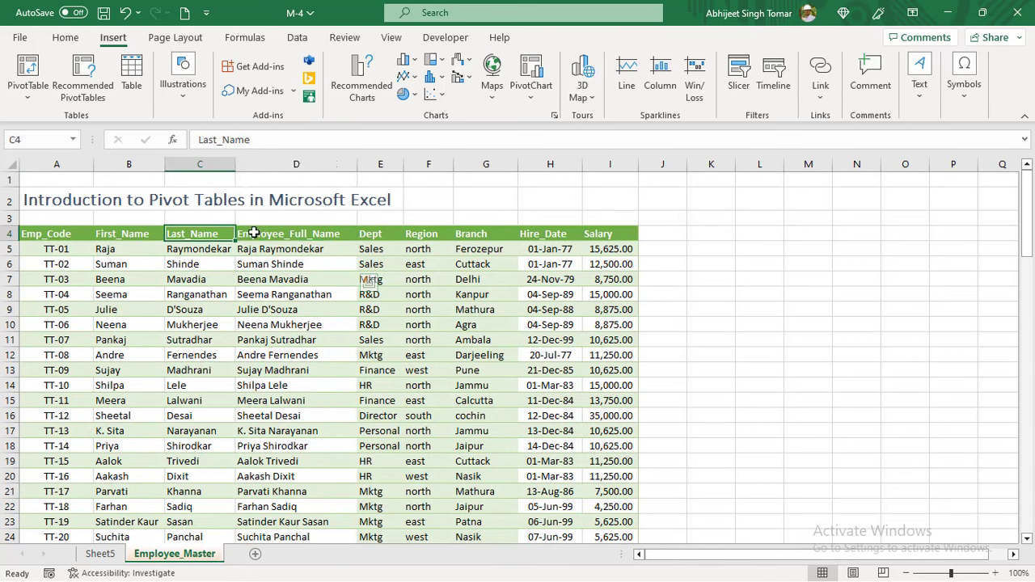
mouse_move(231, 284)
left_mouse_down()
mouse_move(221, 274)
mouse_move(216, 295)
left_mouse_up()
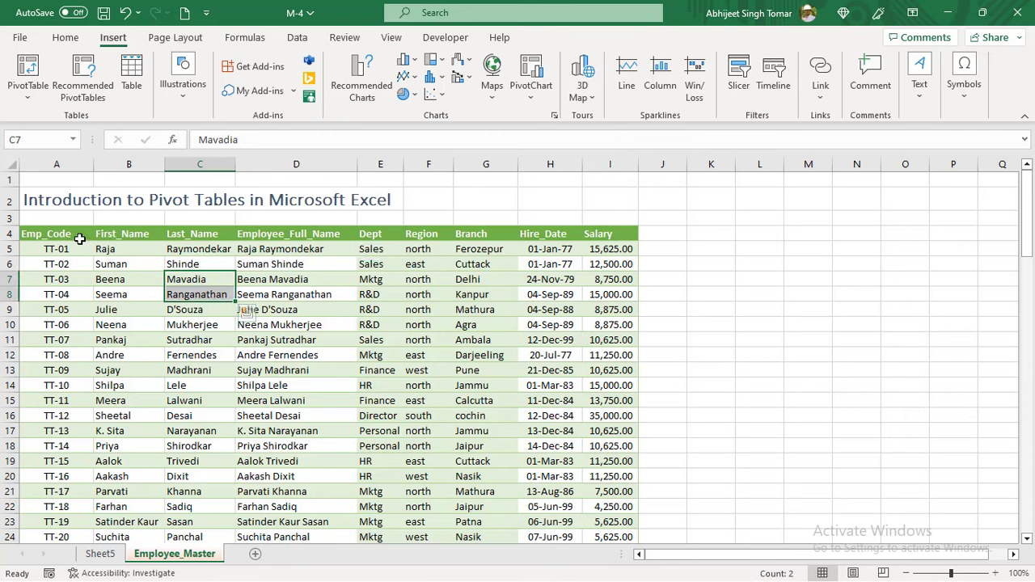
left_click_drag(55, 236, 599, 246)
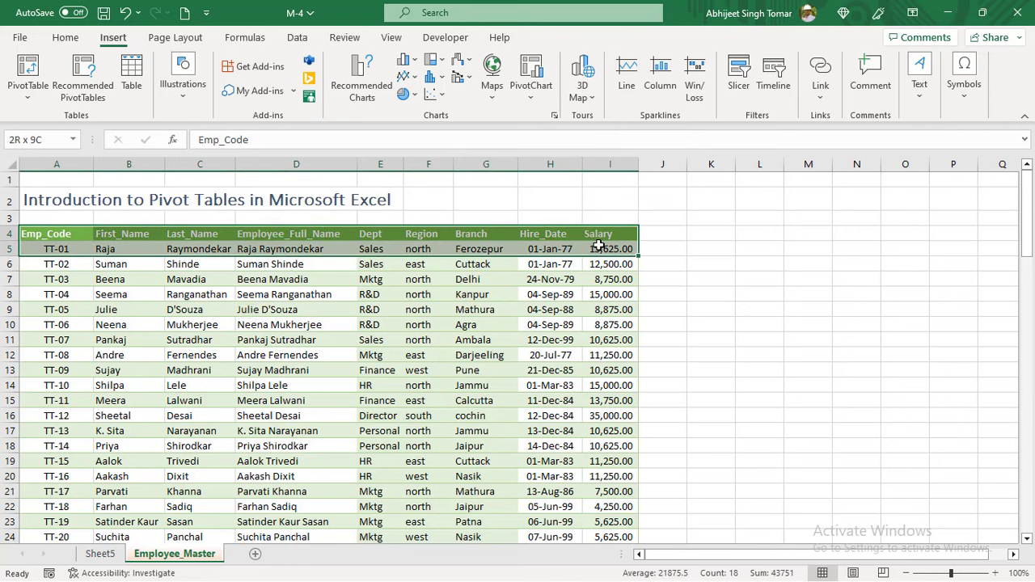
left_click(101, 555)
scroll(854, 313, "up", 1)
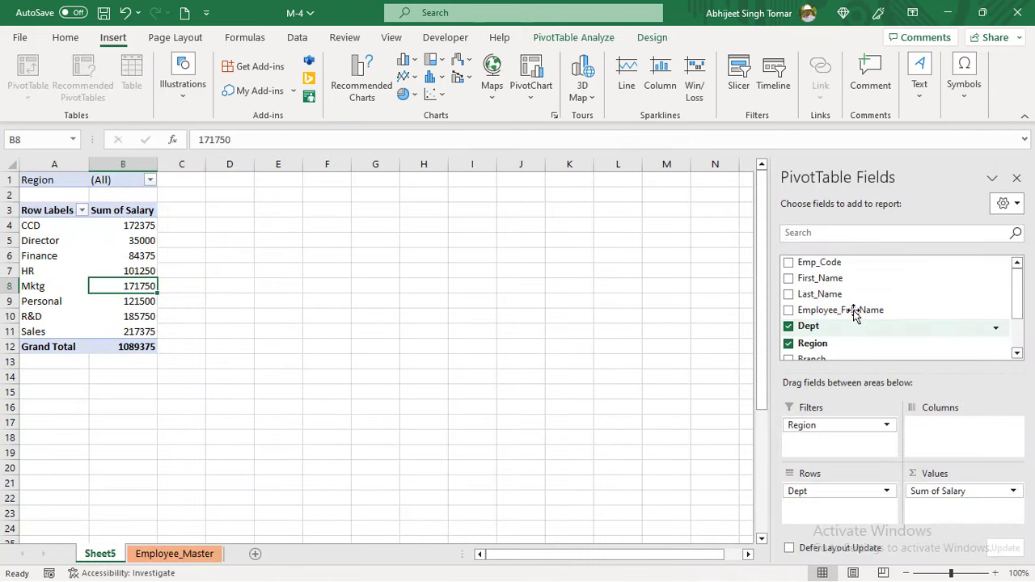
scroll(854, 317, "down", 3)
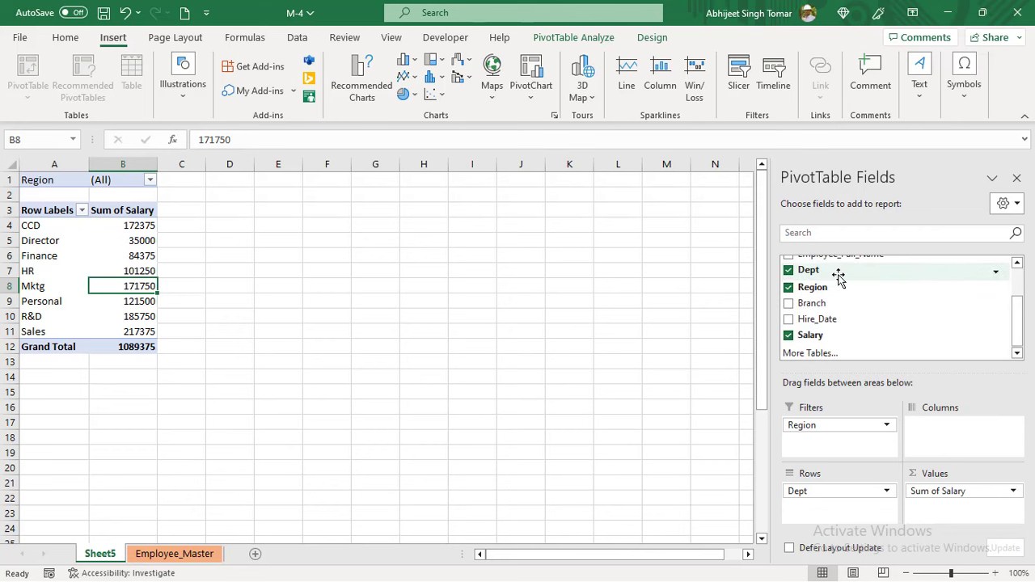
scroll(844, 302, "up", 3)
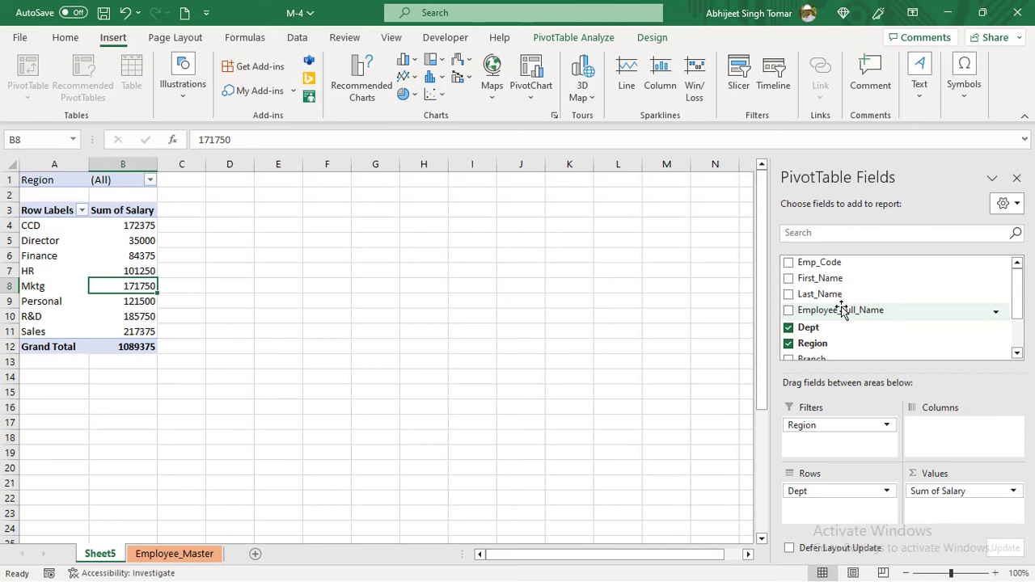
Review the Employee_Full_Name, Dept and Region headers in the Employee_Master table
left_click(183, 556)
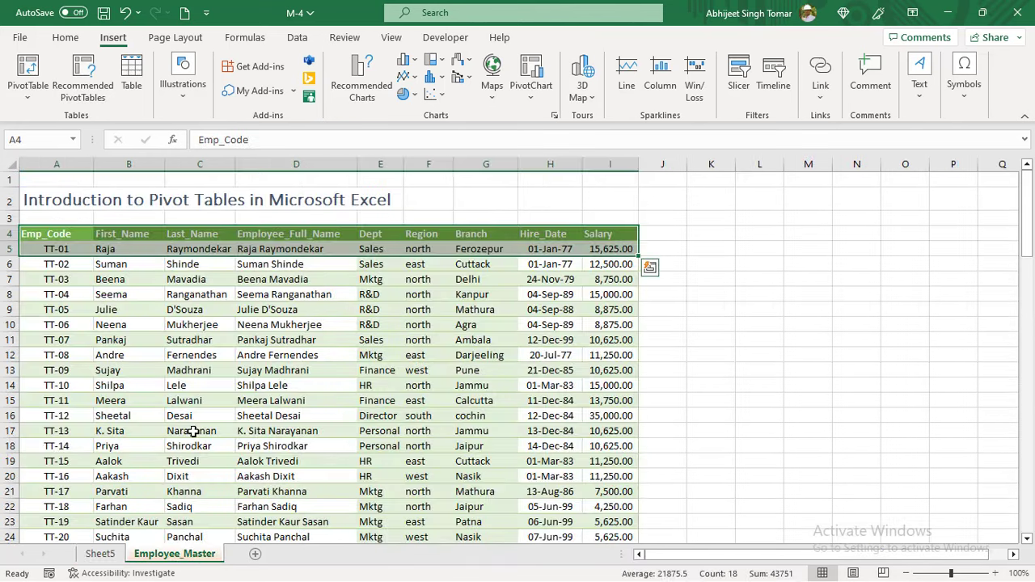
left_click(252, 233)
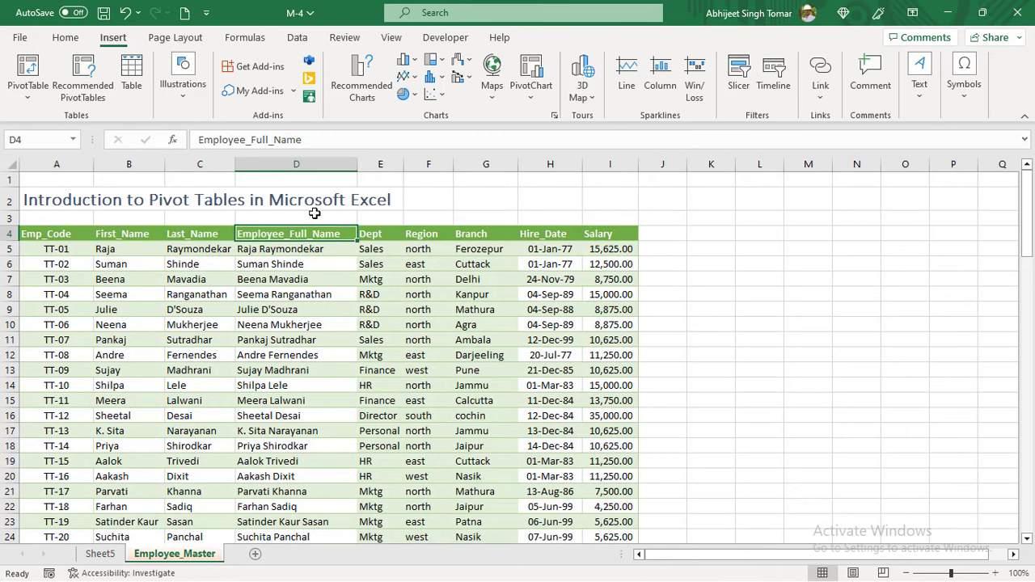
left_click(213, 217)
left_click_drag(213, 217, 283, 217)
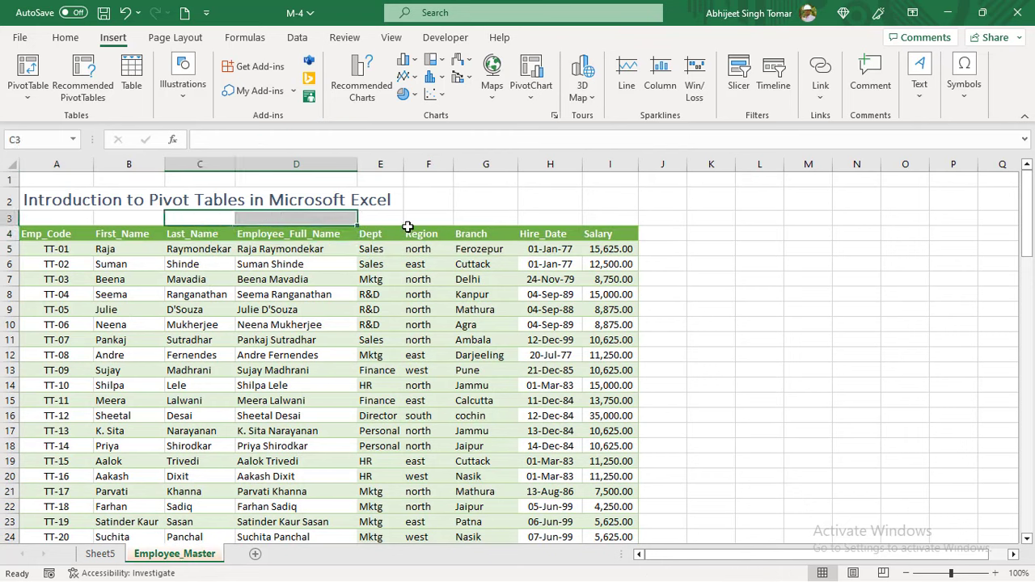
left_click_drag(383, 218, 439, 217)
left_click(426, 234)
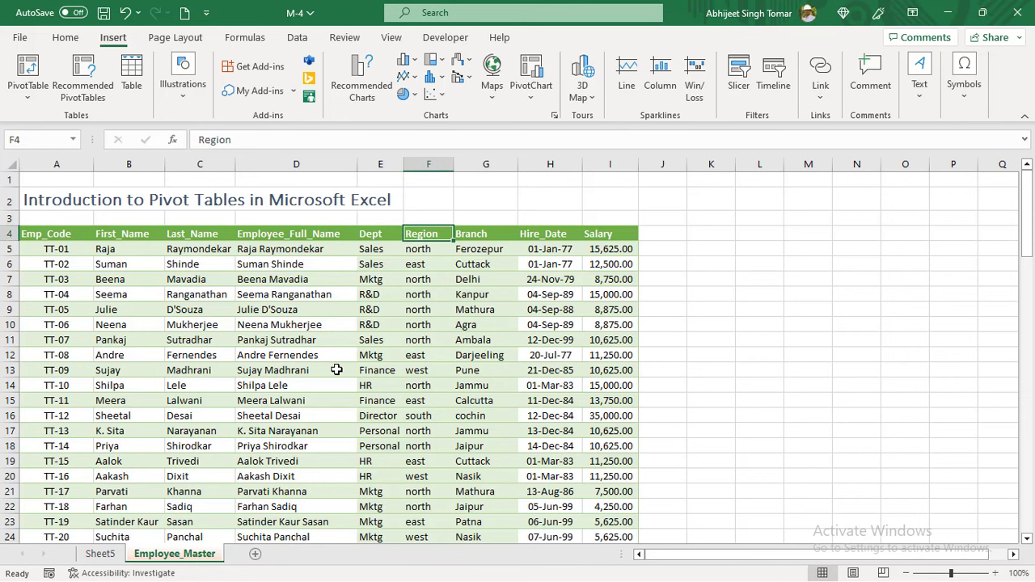
Rename the PivotTable worksheet Sheet5 as Pivot
left_click(101, 555)
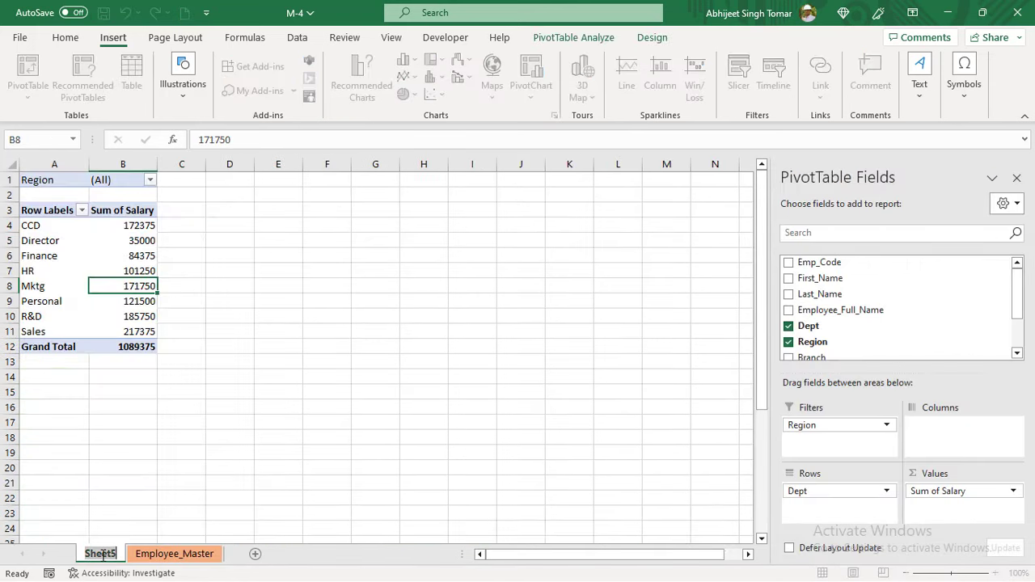
type("Pivot")
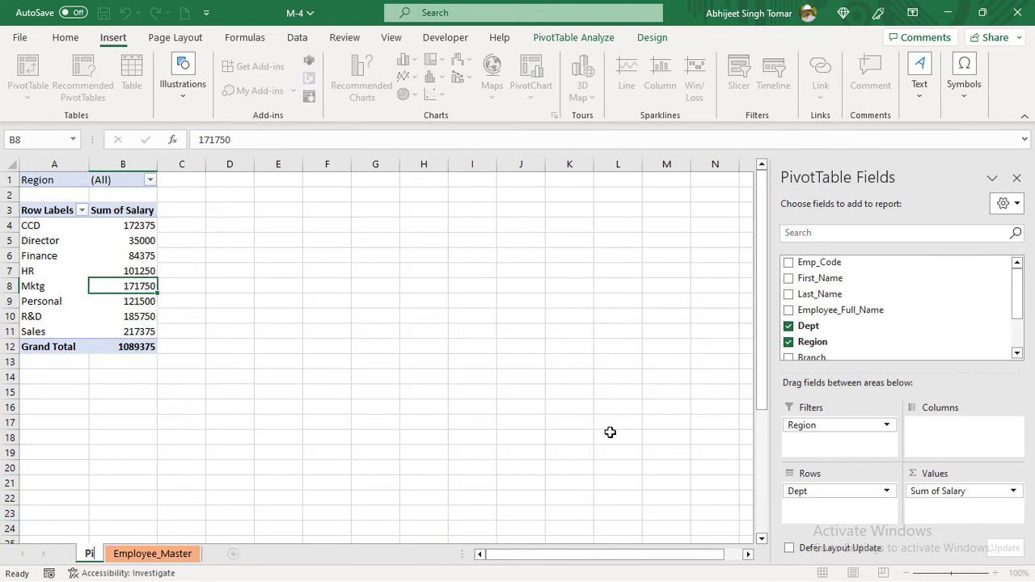
left_click(311, 297)
Move Region from the report filter to the PivotTable's rows, above Dept
left_click(122, 286)
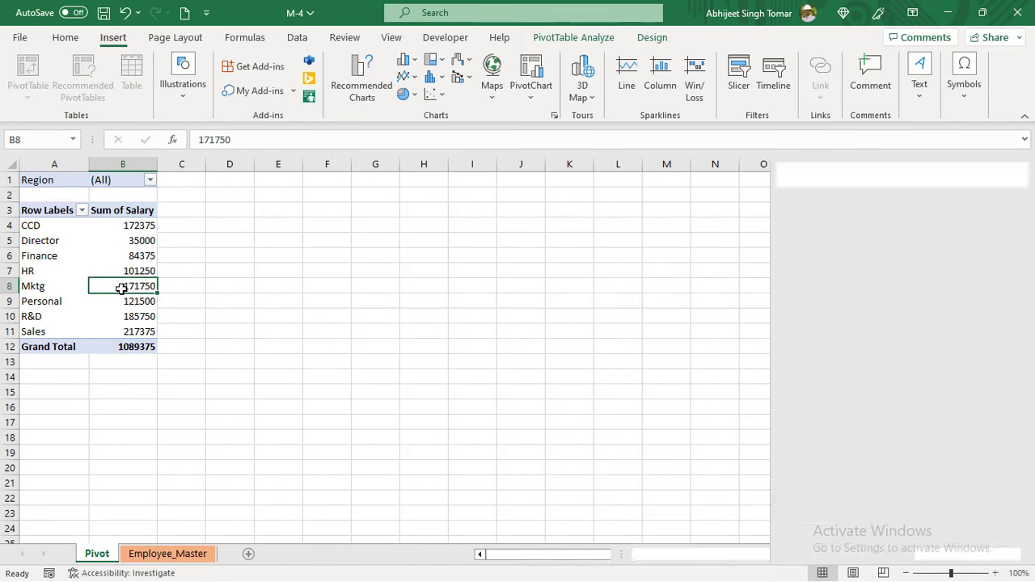
left_click_drag(830, 425, 841, 495)
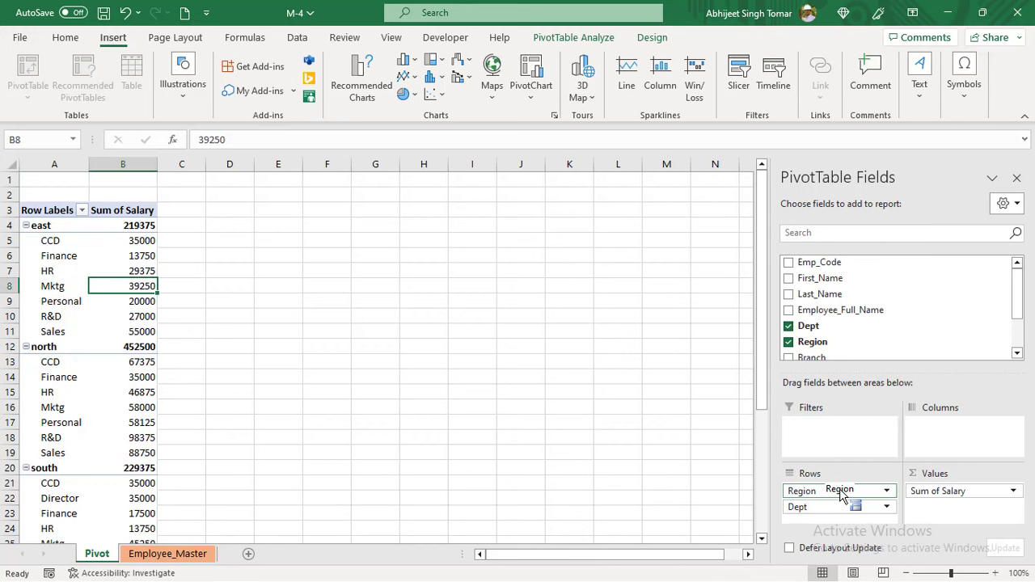